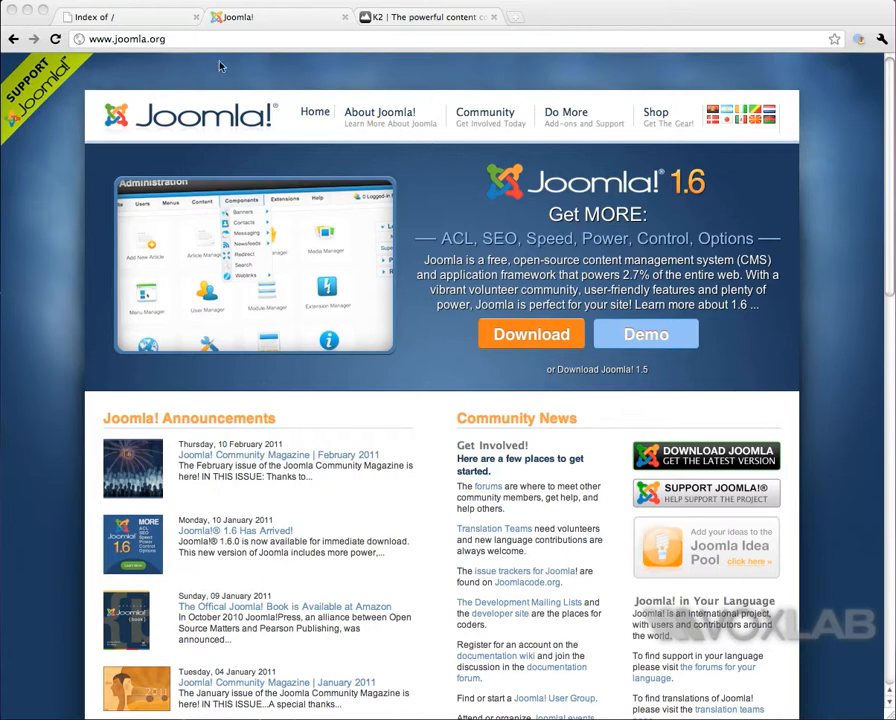
Step: Open the hosting control panel at lillypot.com/cpanel in a new browser tab
click(141, 20)
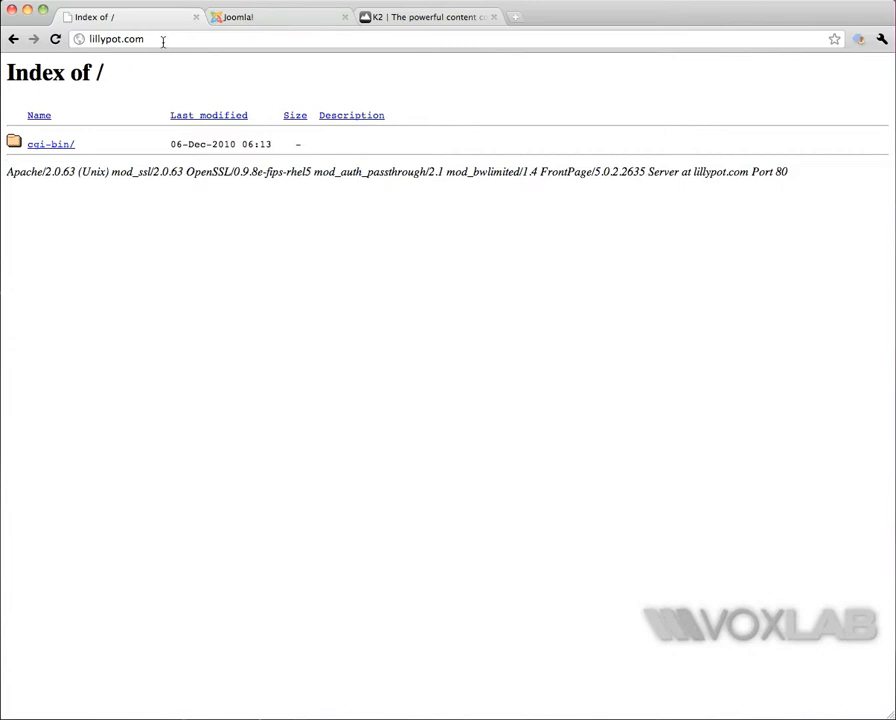
click(180, 41)
key(super+c)
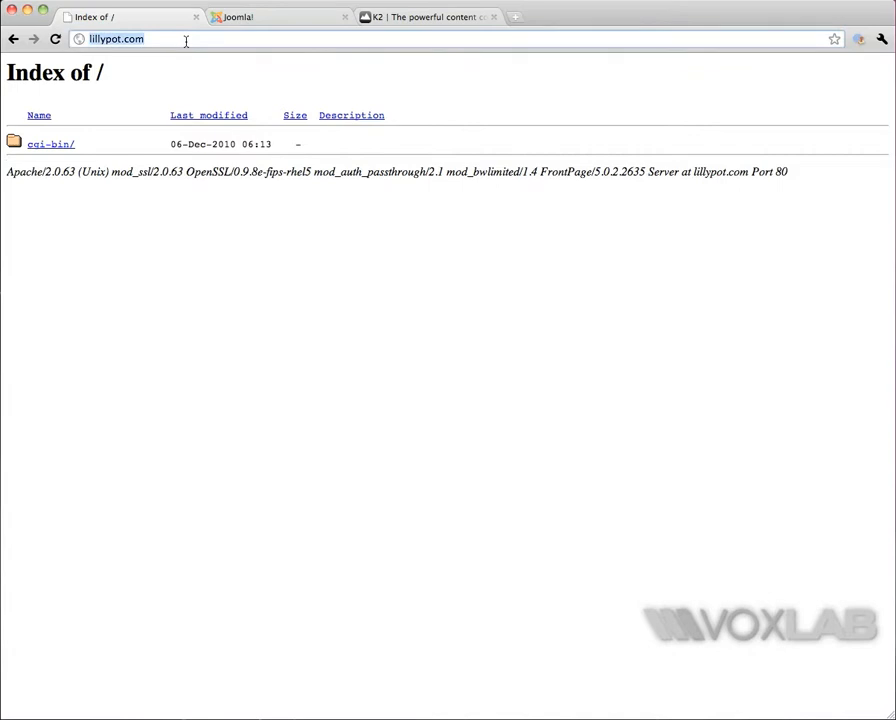
key(super+t)
key(super+v)
text(c)
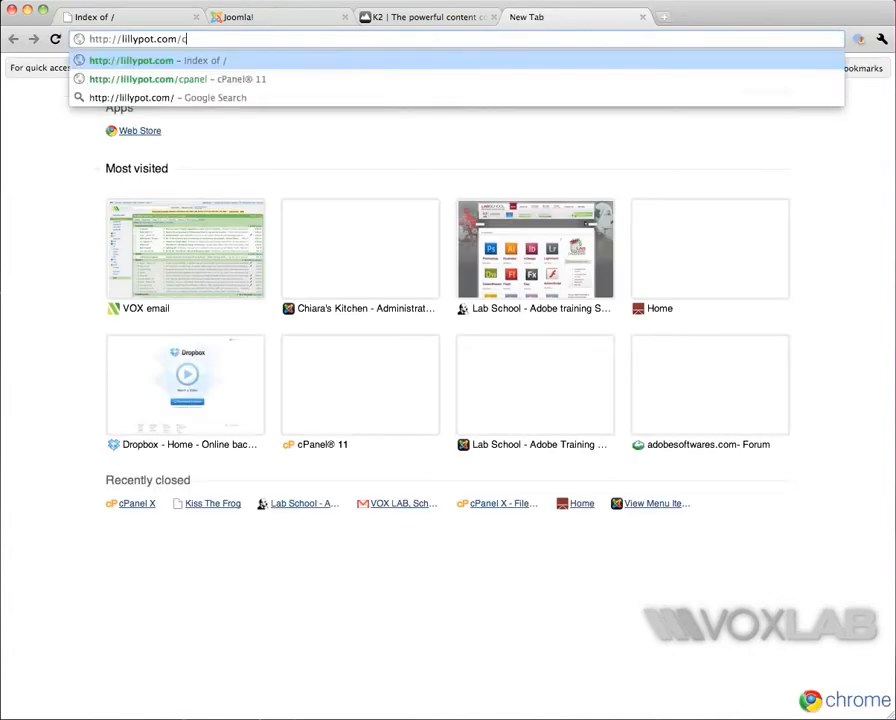
text(panel)
key(Return)
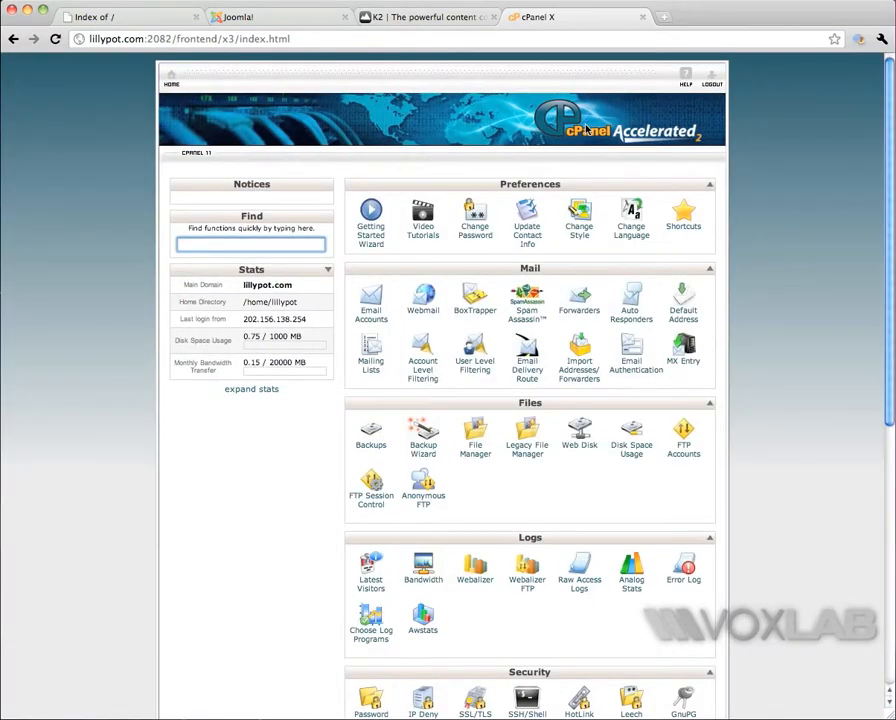
Step: Open the Legacy File Manager at the Web Root (public_html/www) directory with hidden files shown
scroll(446, 304, down, 3)
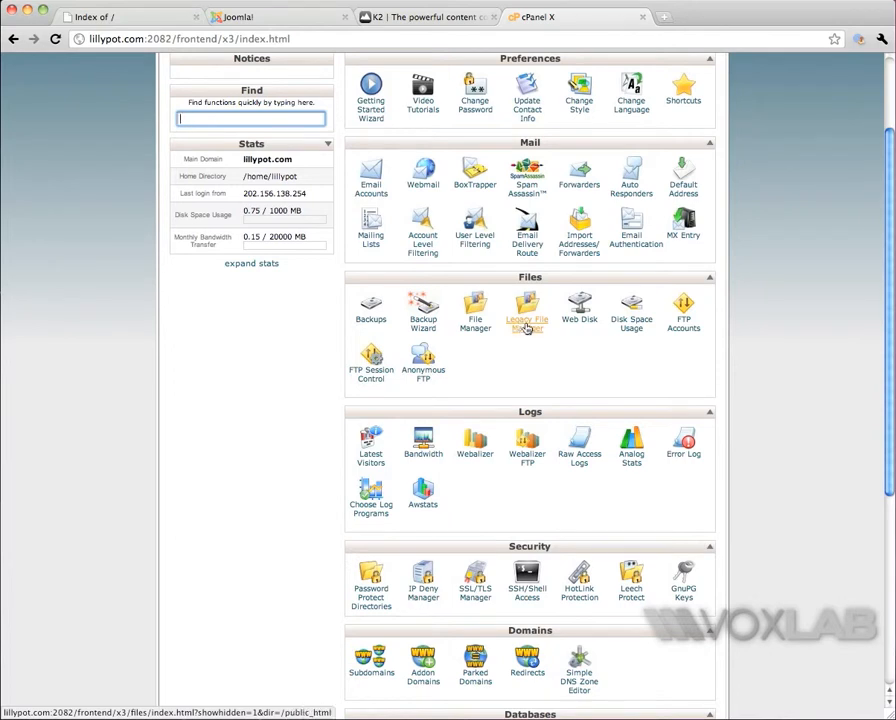
click(527, 327)
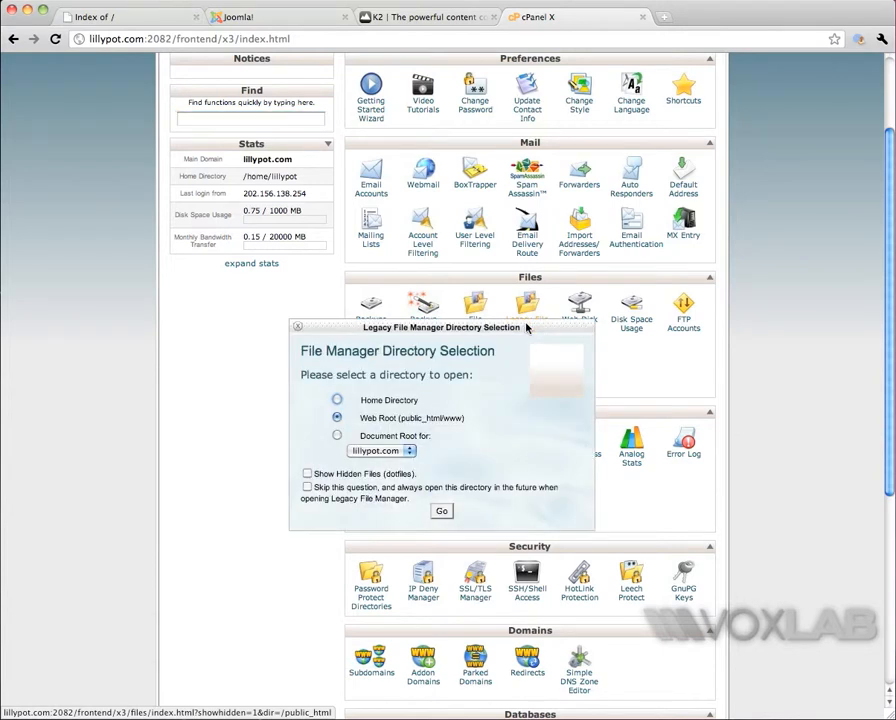
click(307, 475)
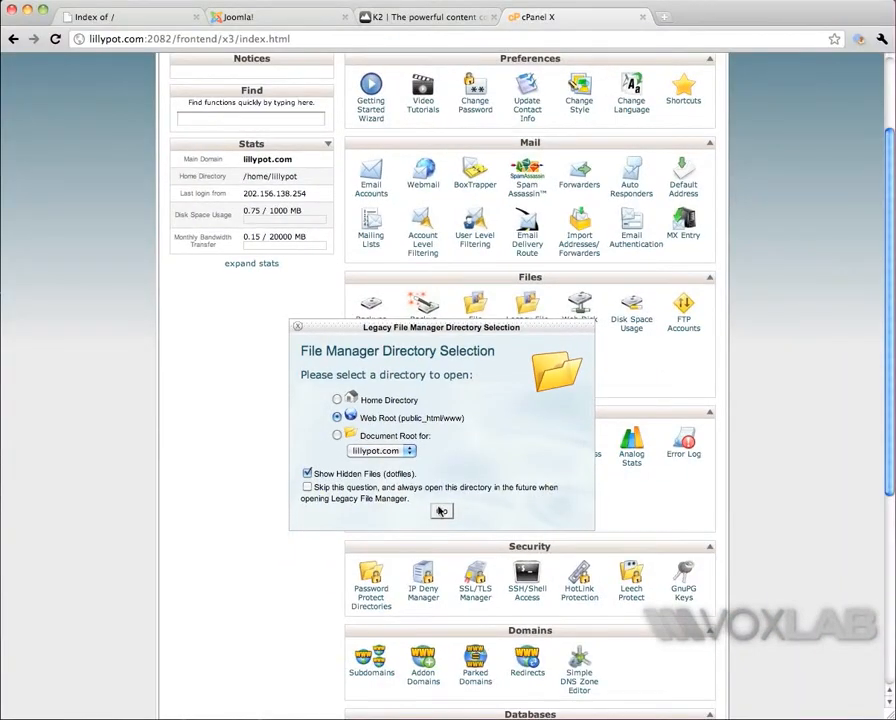
click(441, 511)
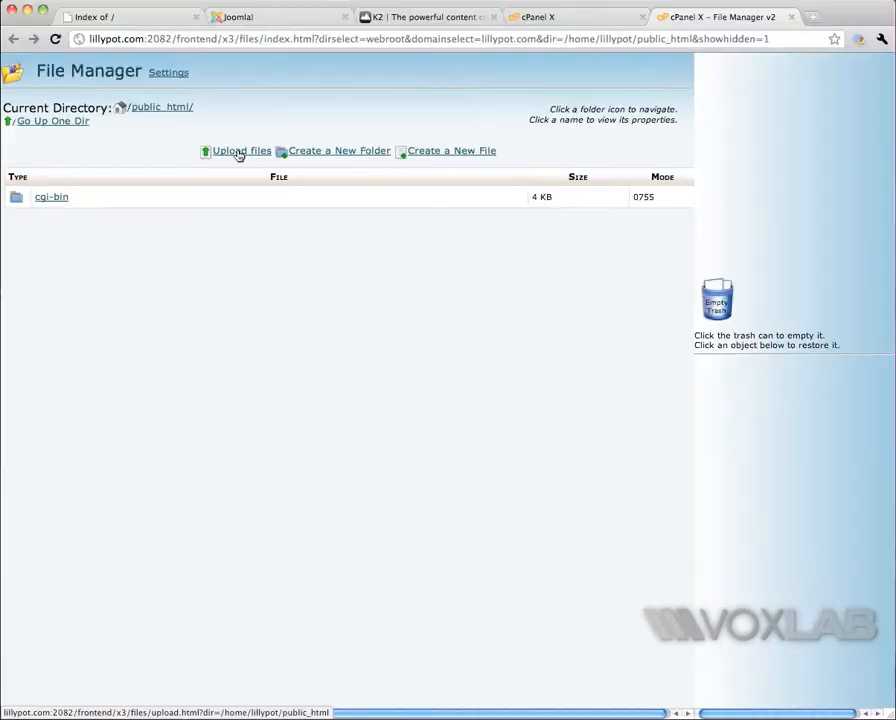
Step: Upload the Joomla 1.5.22 Stable Full Package zip from the Desktop to public_html
click(239, 160)
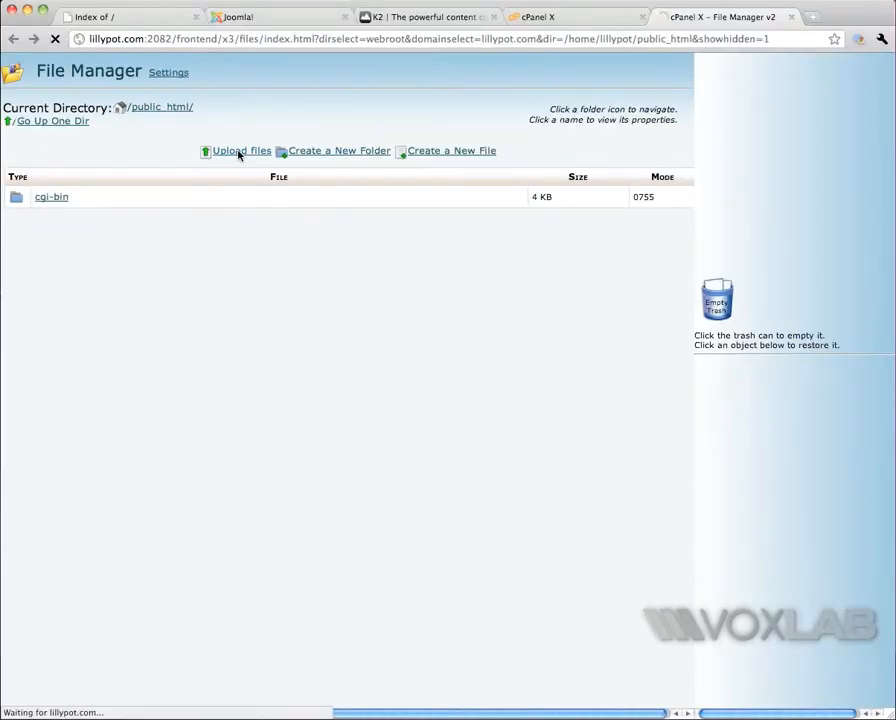
click(44, 132)
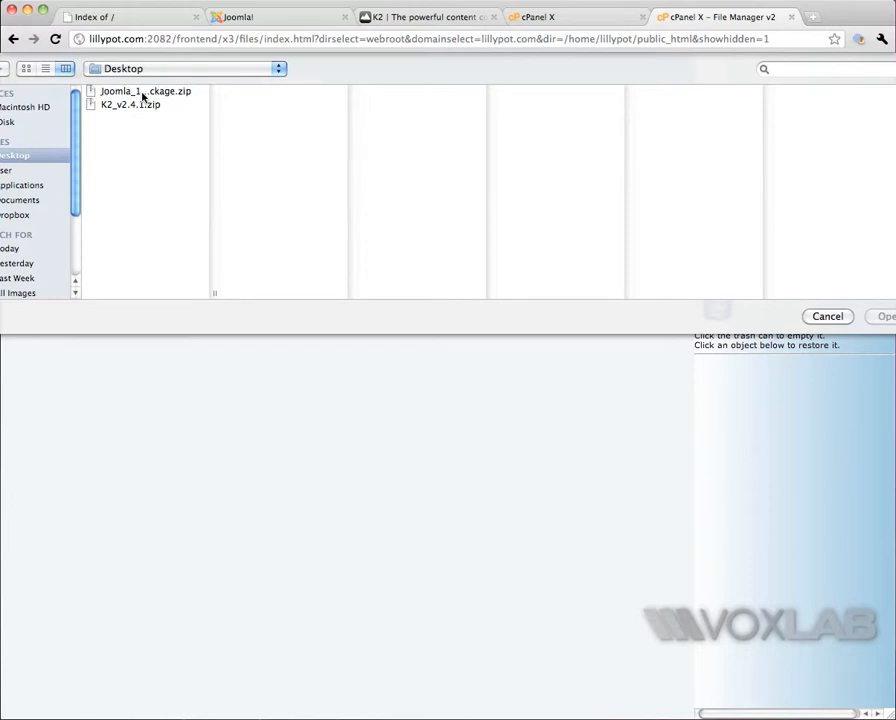
click(143, 93)
key(Return)
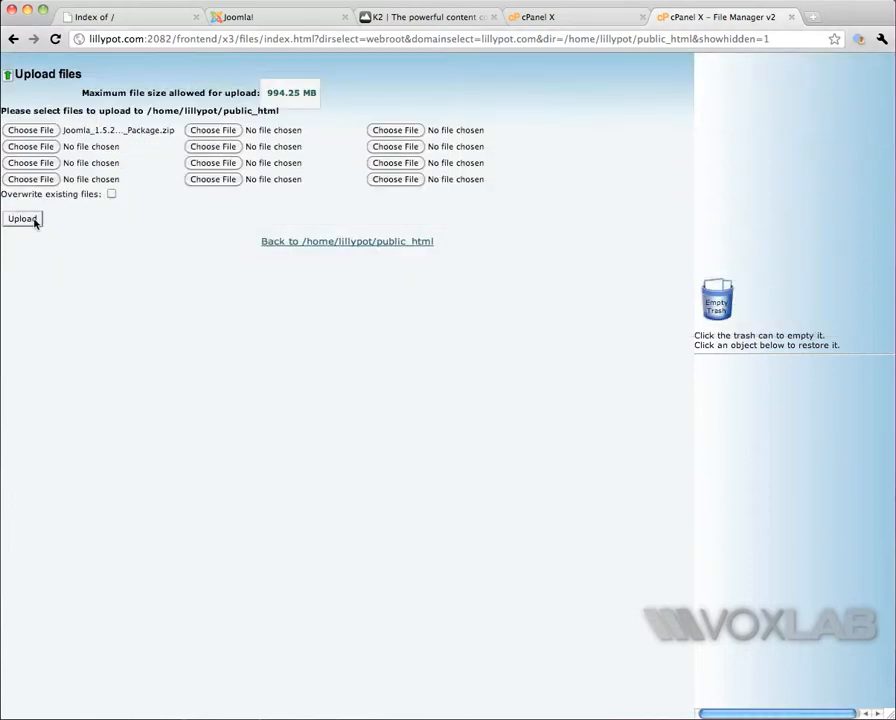
click(34, 222)
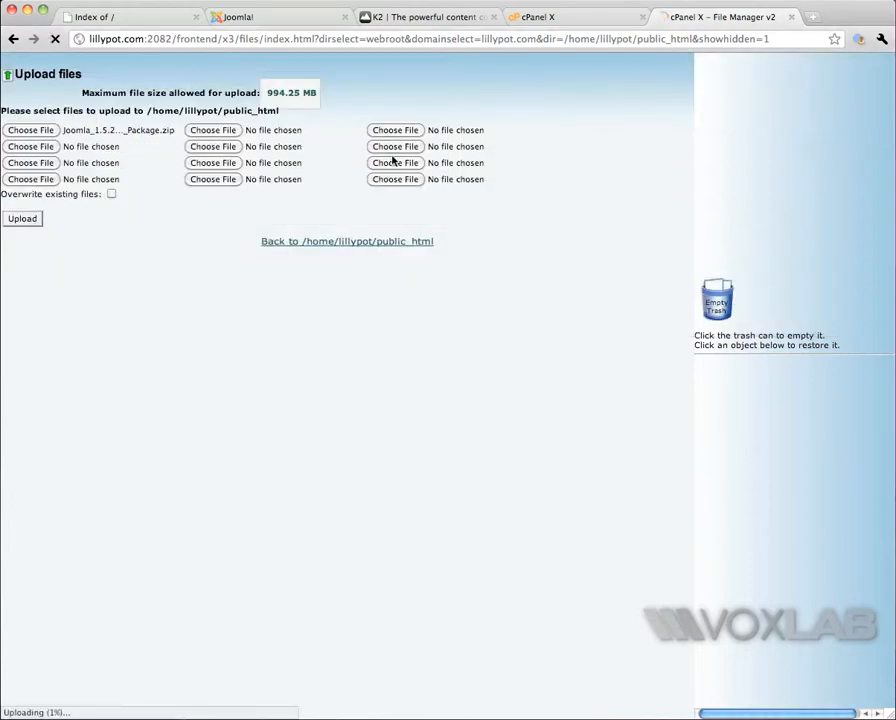
Step: Open MySQL Databases in the control panel and create a new database with the name joomla after the lillypot_ prefix
click(558, 20)
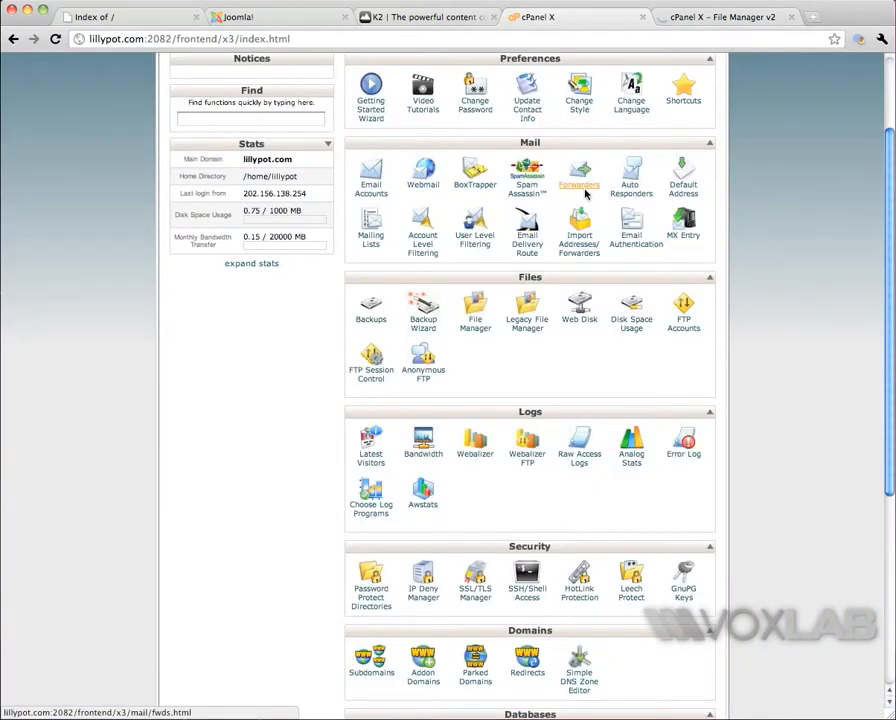
scroll(524, 306, down, 5)
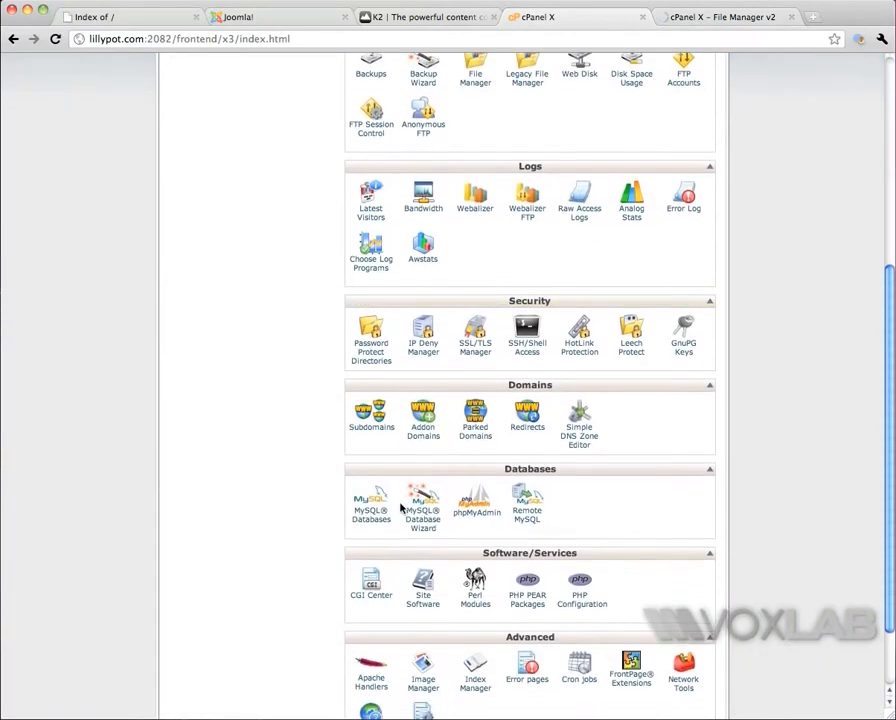
scroll(400, 500, down, 2)
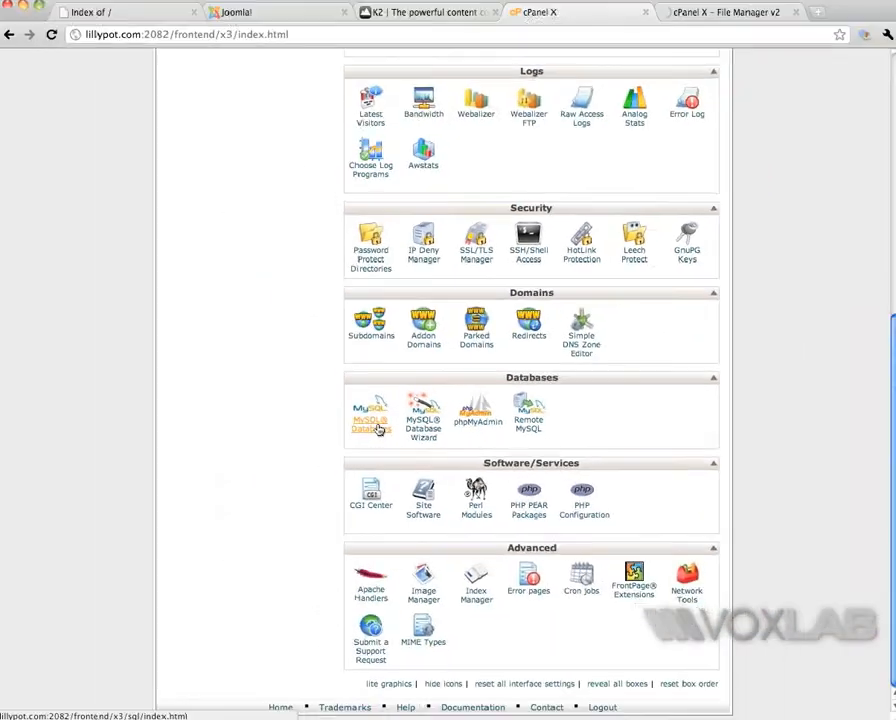
click(378, 428)
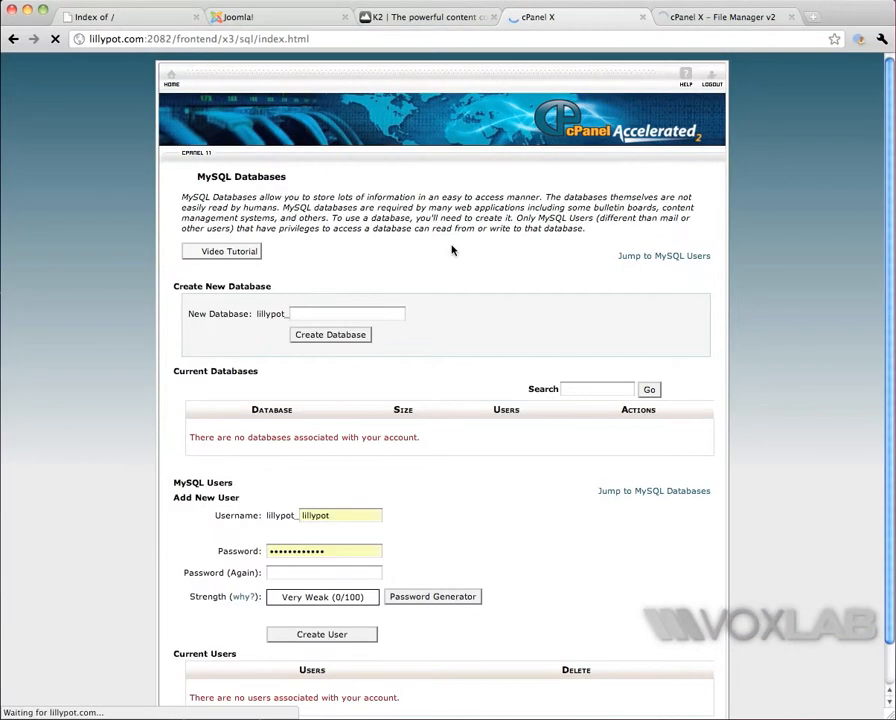
scroll(400, 280, down, 1)
click(370, 272)
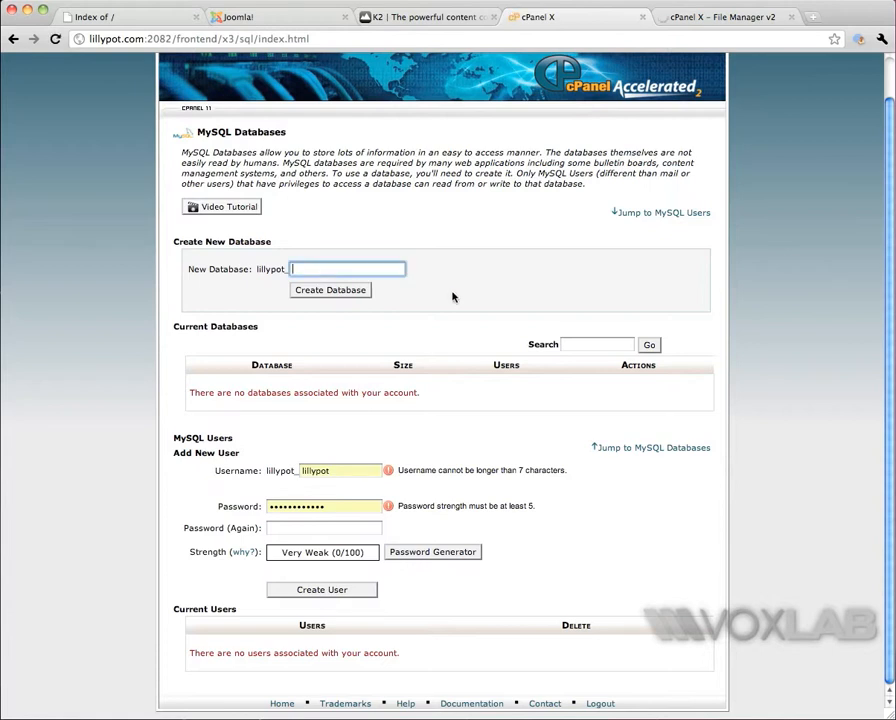
text(jom)
key(BackSpace)
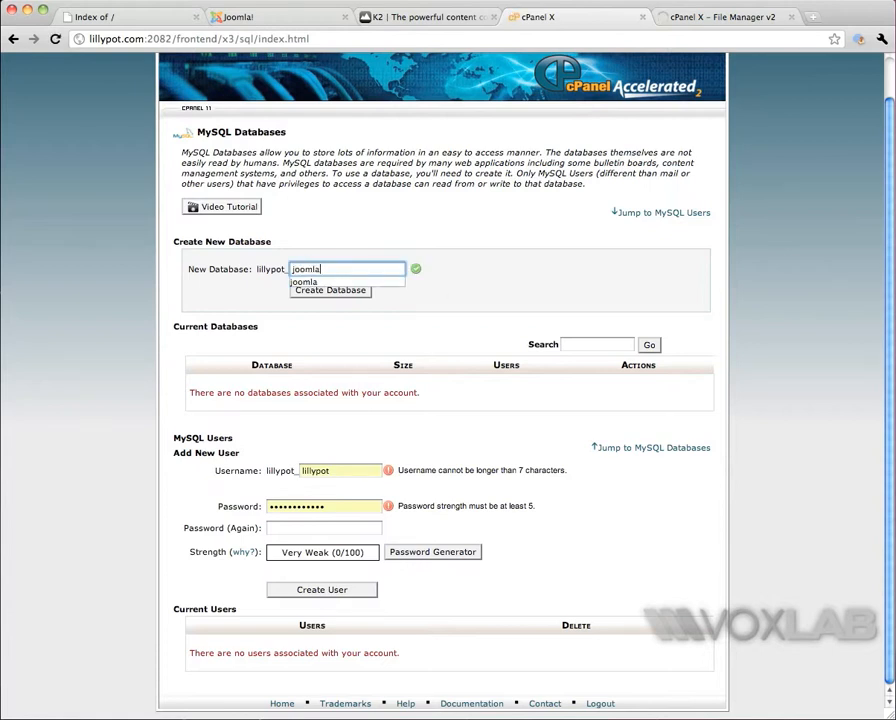
click(340, 290)
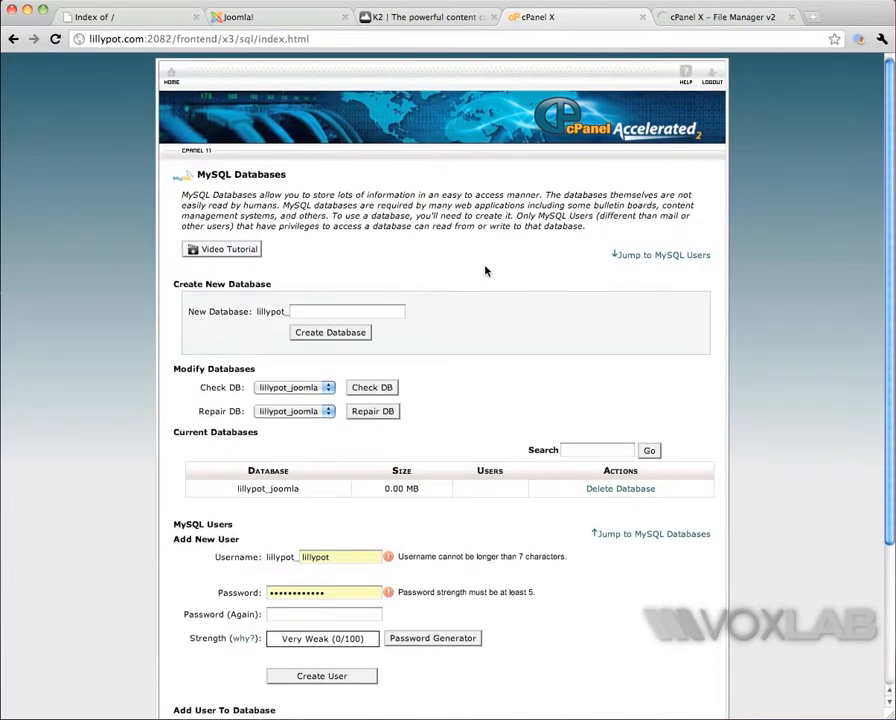
Step: Create a MySQL user named joomla, filling both password fields with a password from the Password Generator
scroll(484, 270, down, 4)
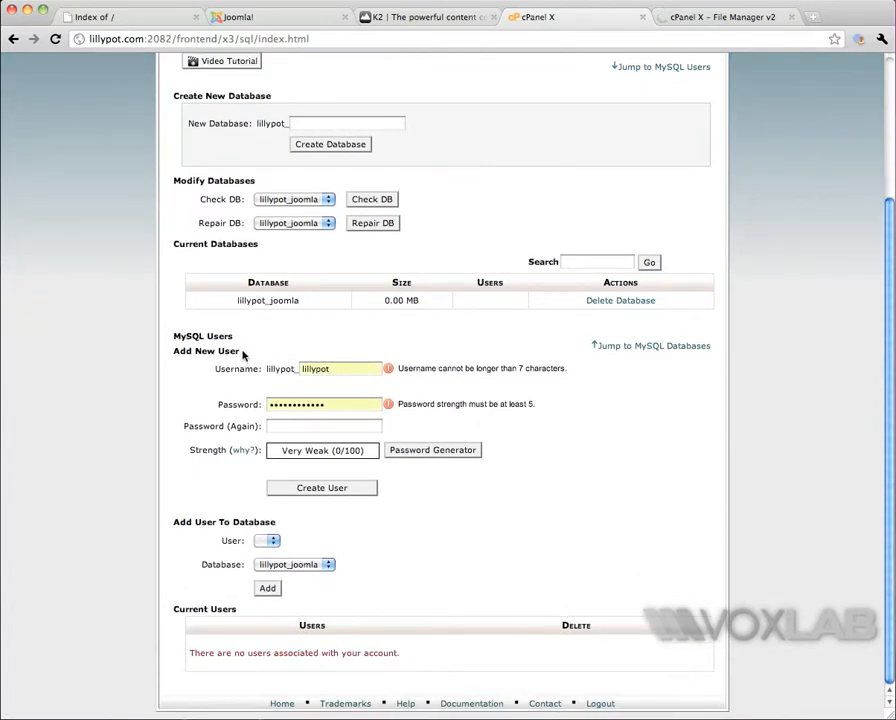
click(344, 368)
text(joo)
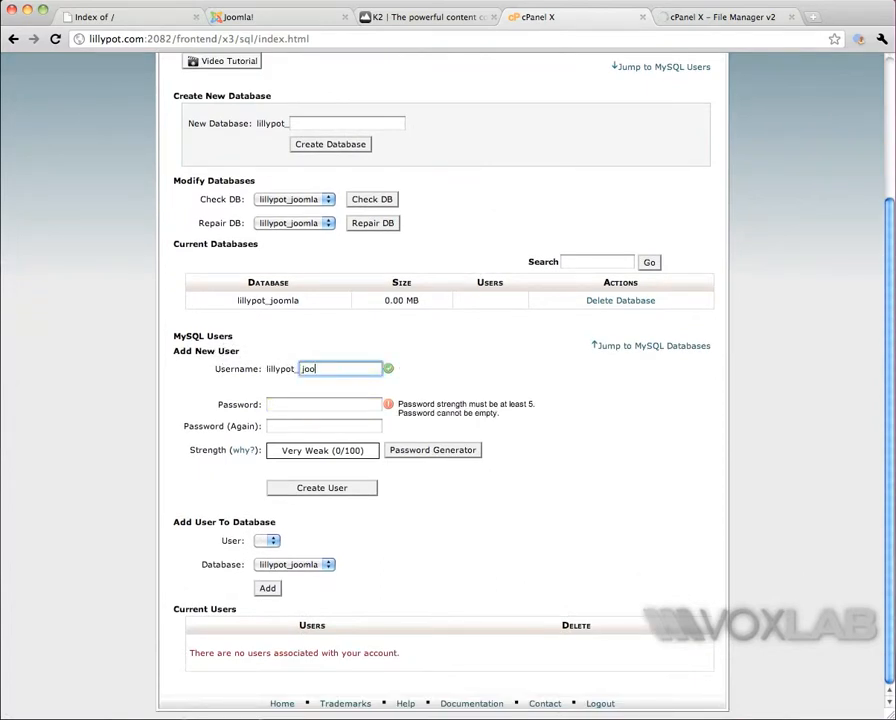
text(mla)
key(Tab)
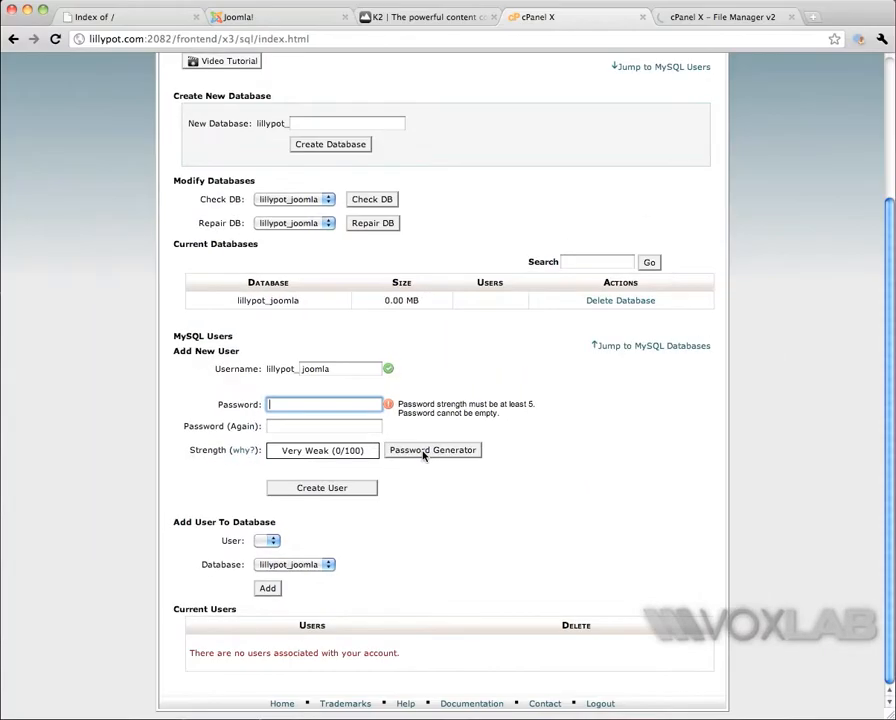
click(424, 452)
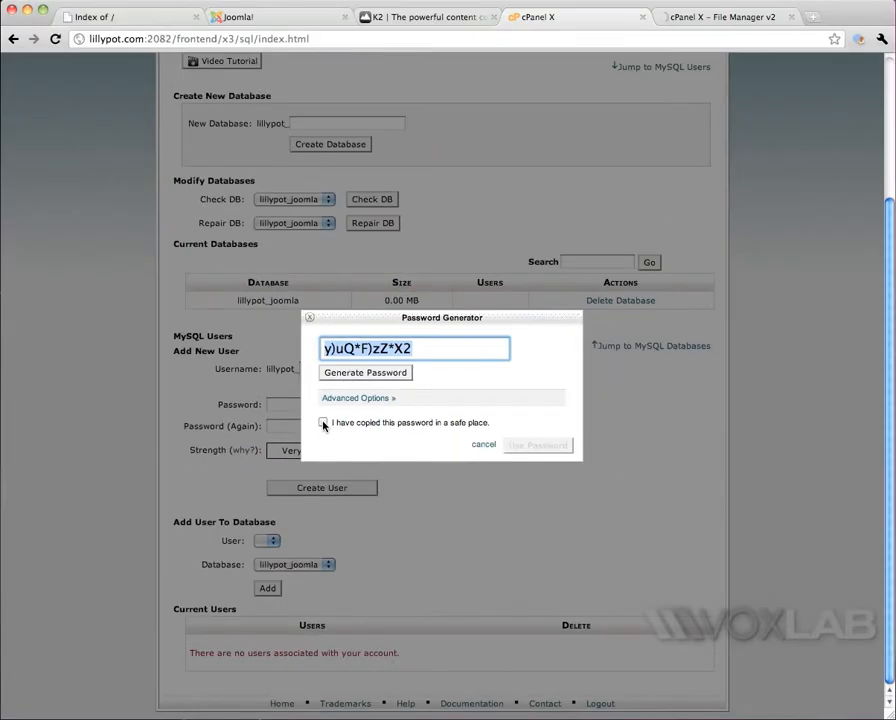
click(322, 422)
click(522, 447)
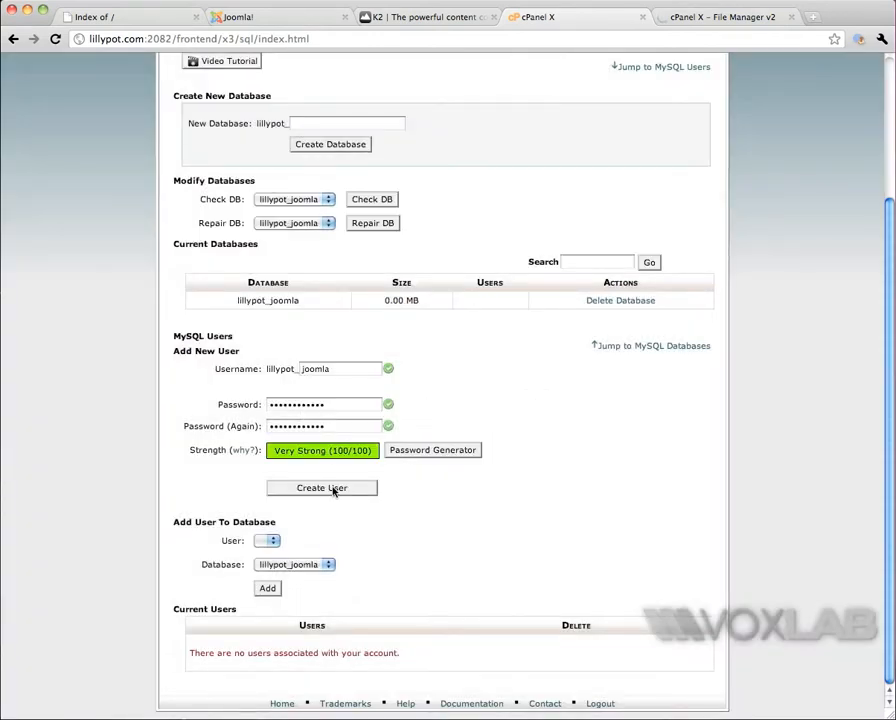
click(330, 488)
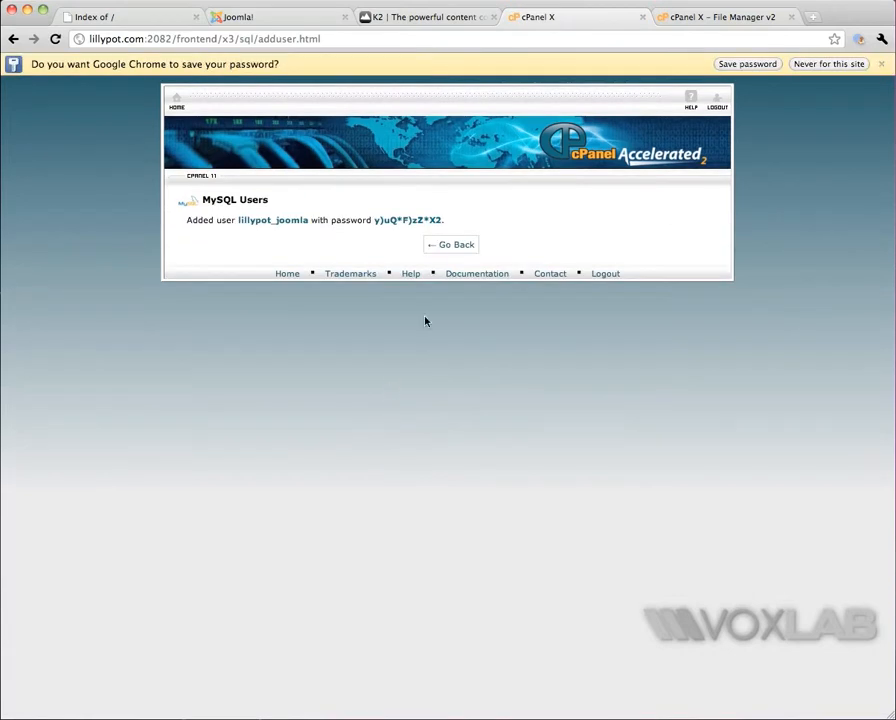
Step: Add the user lillypot_joomla to the lillypot_joomla database with ALL PRIVILEGES and return to the databases page
click(448, 245)
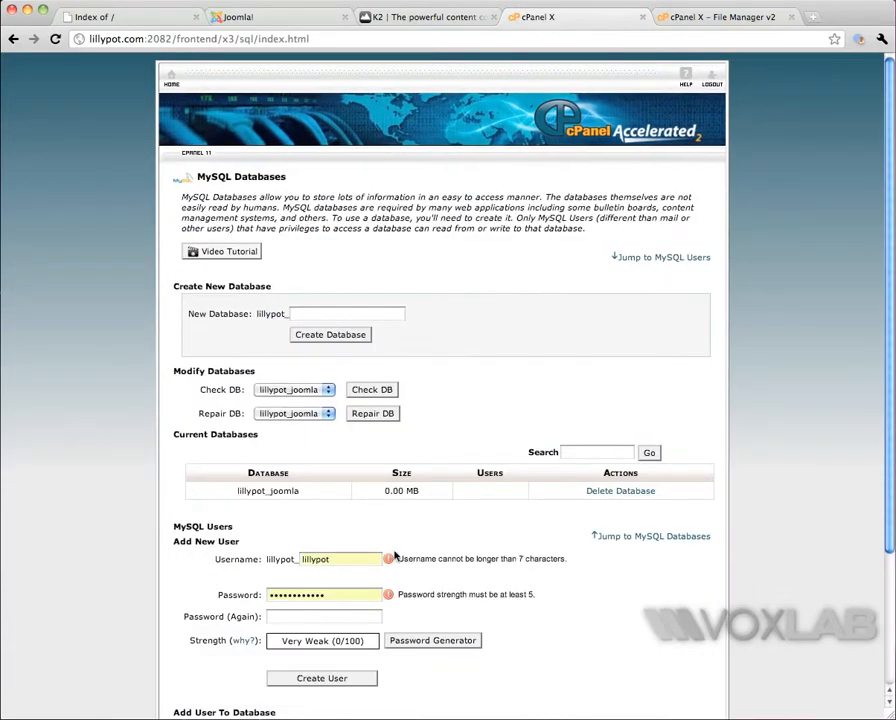
scroll(410, 540, down, 3)
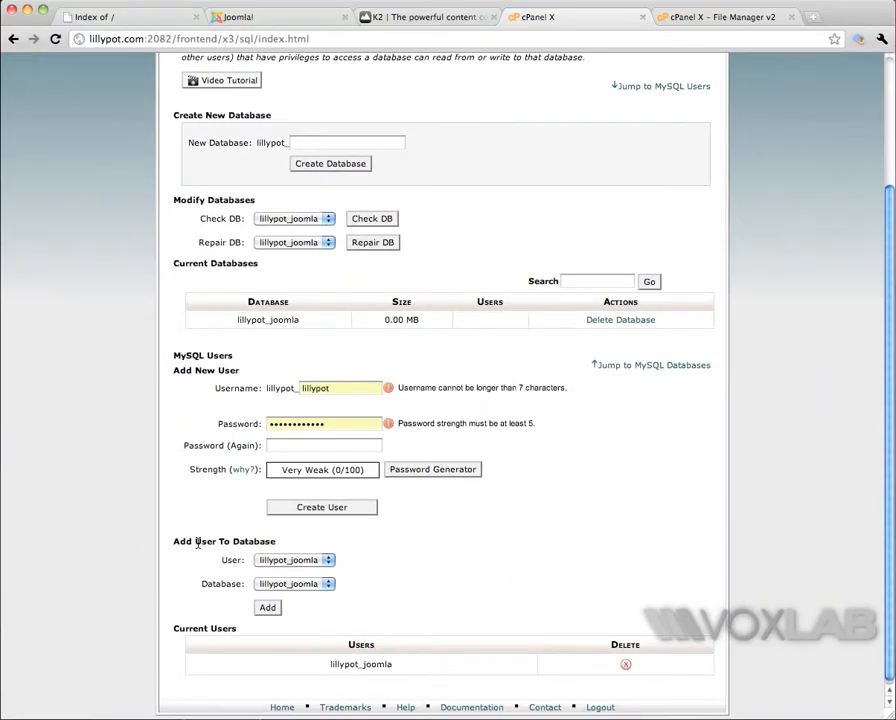
click(267, 607)
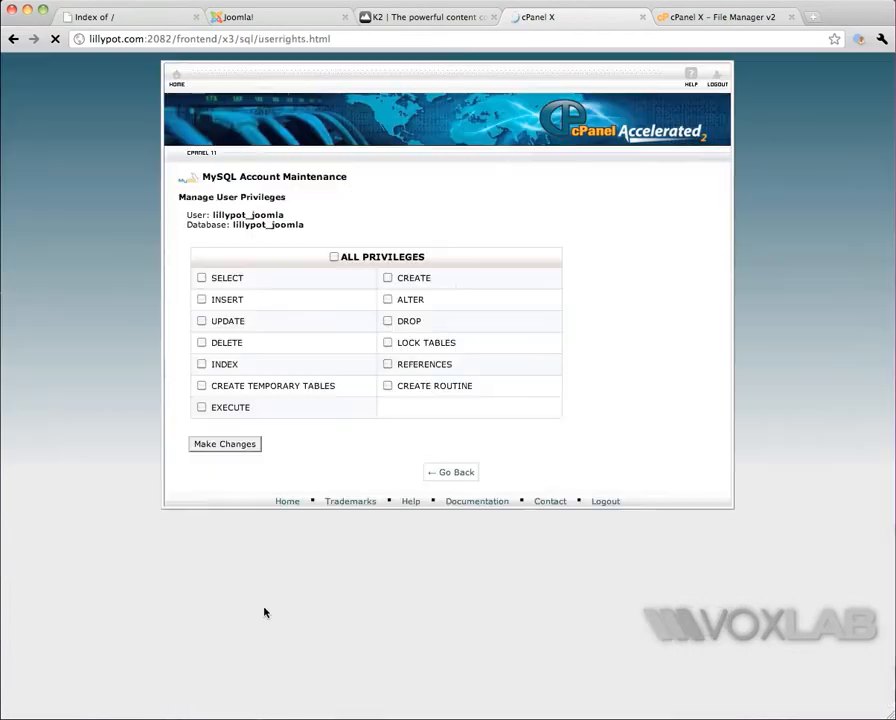
click(334, 258)
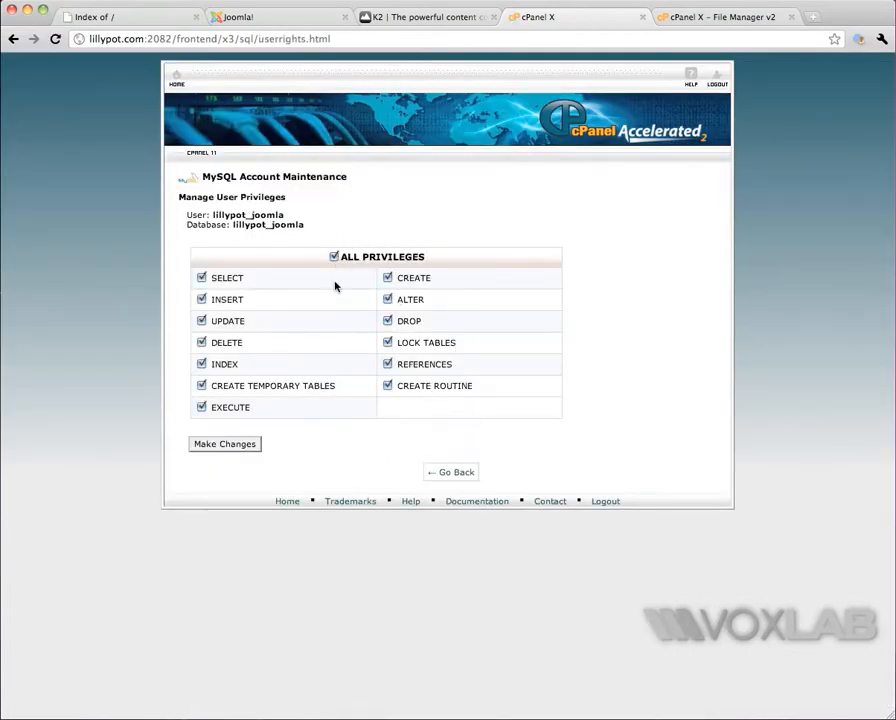
click(228, 446)
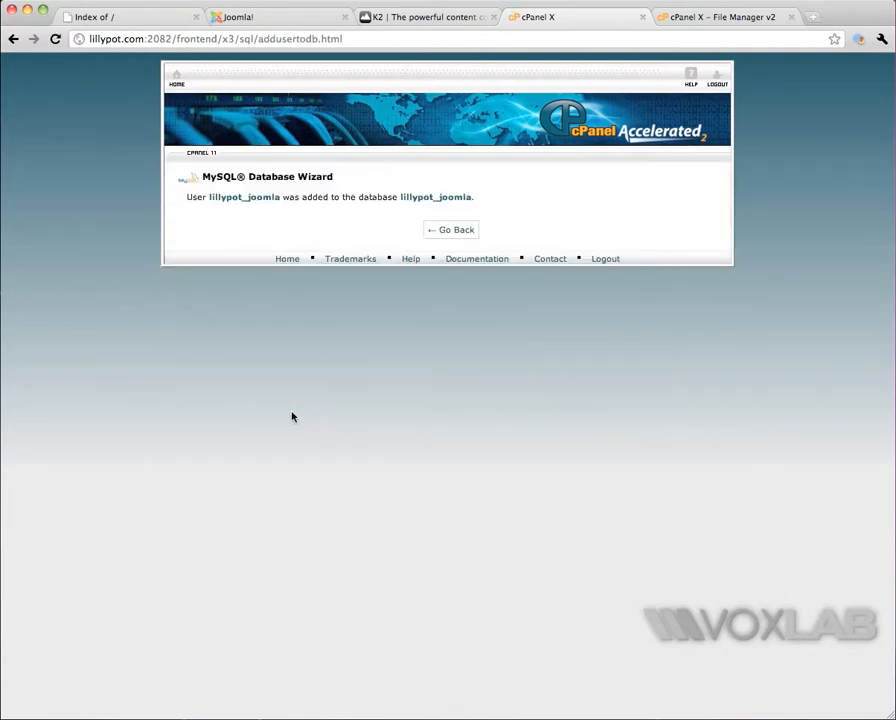
click(448, 231)
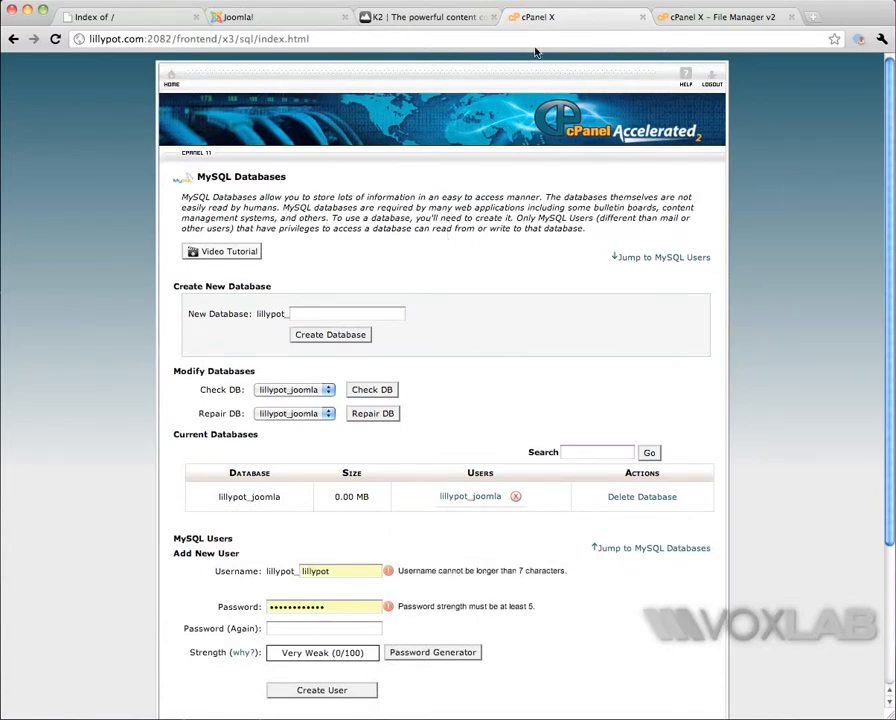
Step: Extract the contents of Joomla_1.5.22-Stable-Full_Package.zip in public_html and go to the end of the extraction log
click(683, 18)
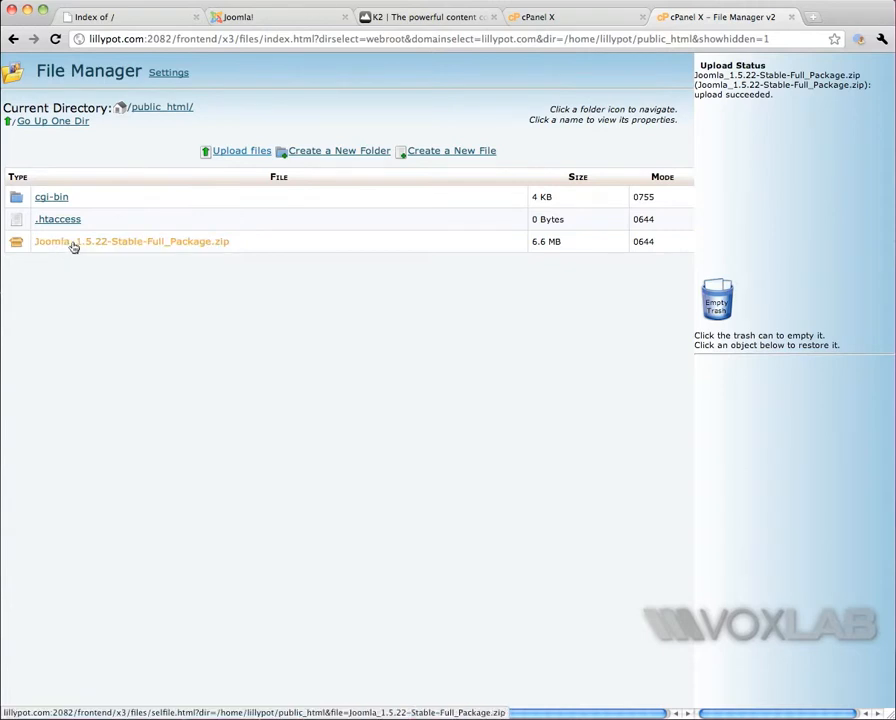
scroll(73, 246, right, 1)
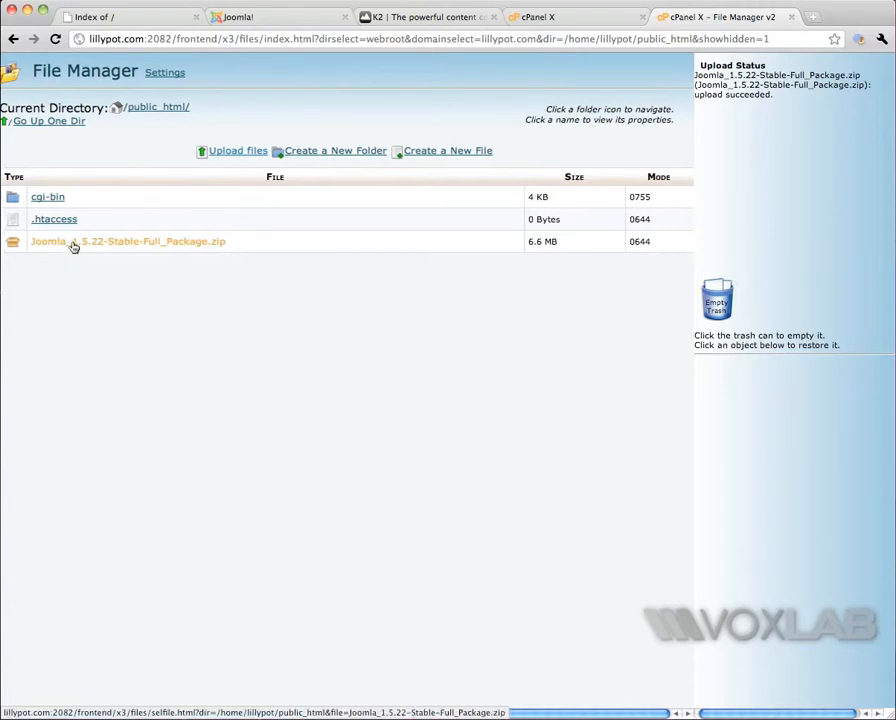
click(73, 246)
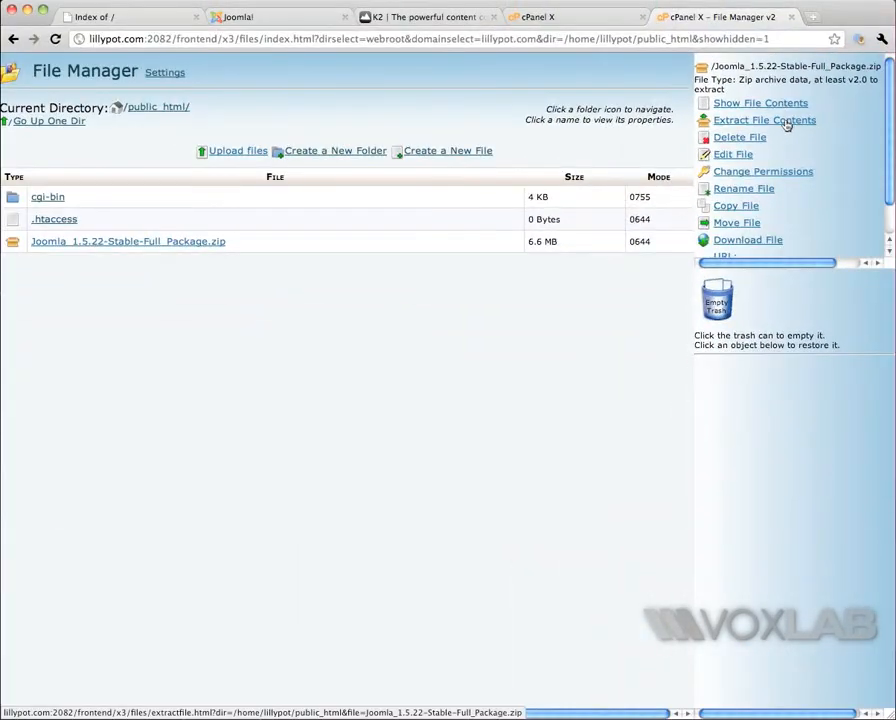
click(788, 121)
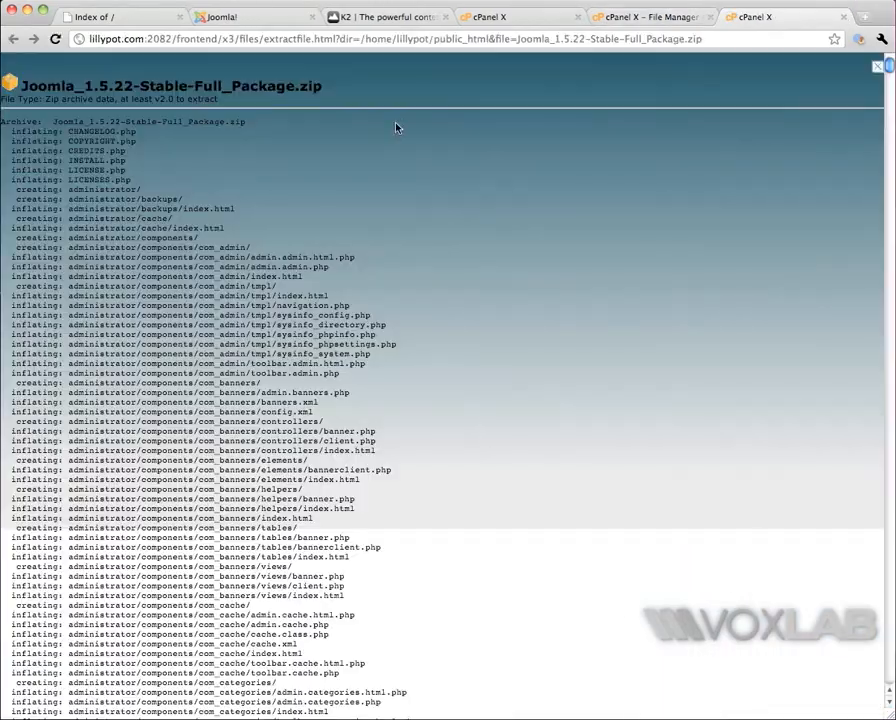
drag(889, 68, 885, 688)
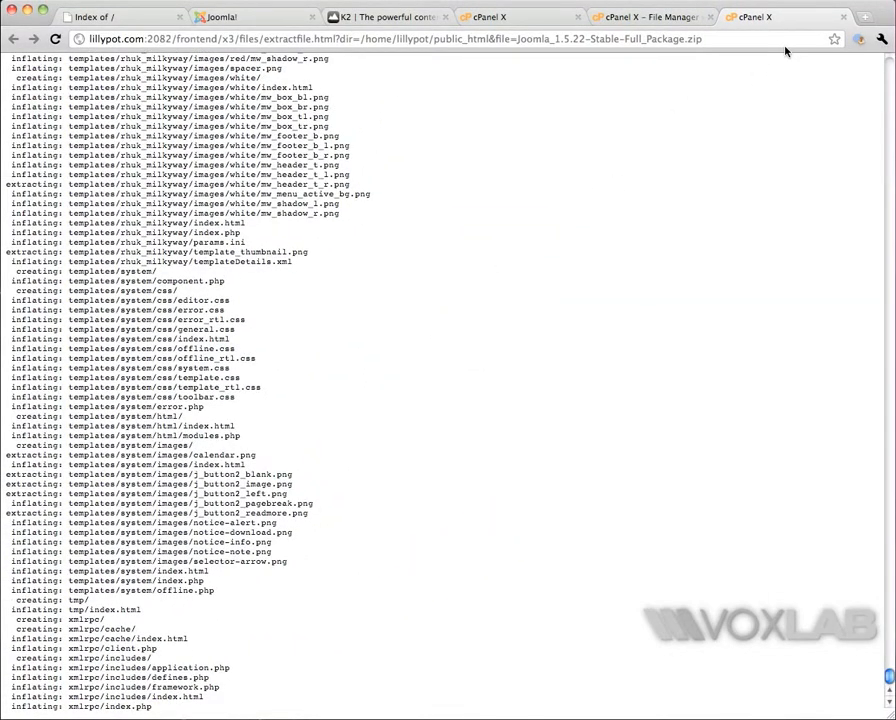
Step: Close the extraction log, reload the public_html folder and delete Joomla_1.5.22-Stable-Full_Package.zip from it
click(843, 17)
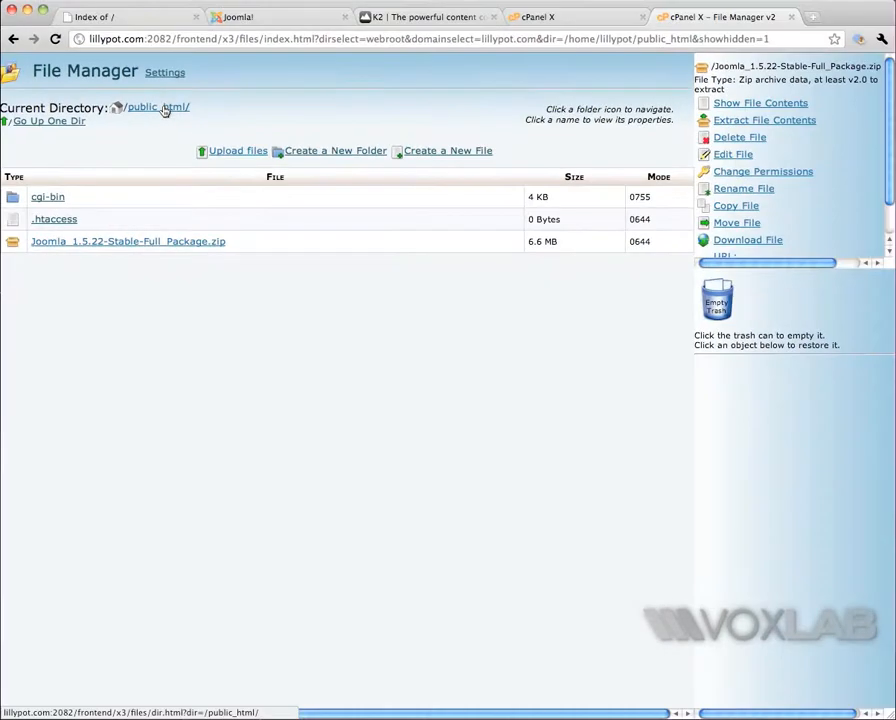
click(165, 108)
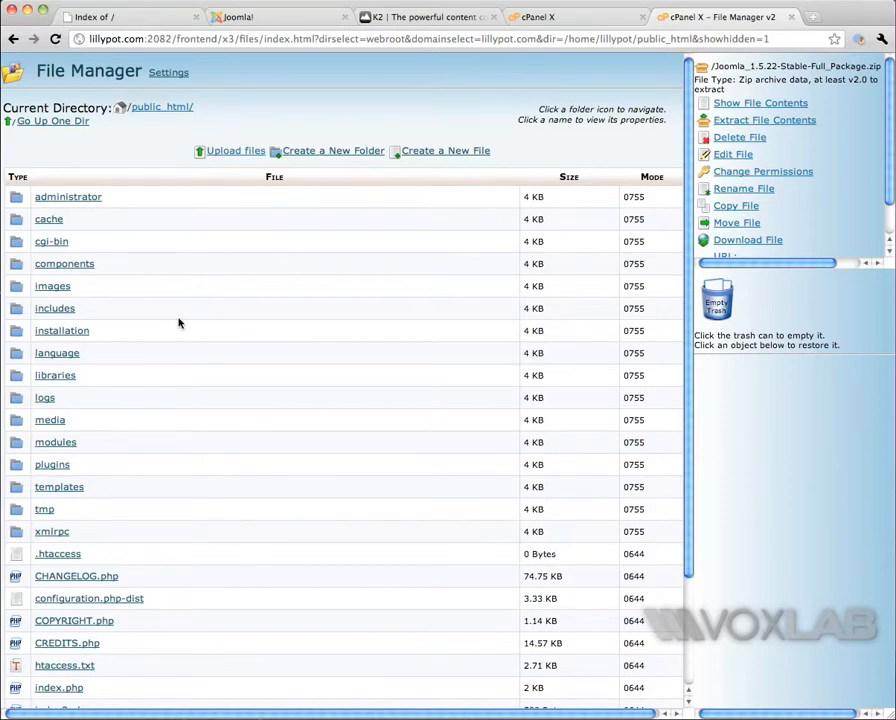
scroll(178, 322, down, 3)
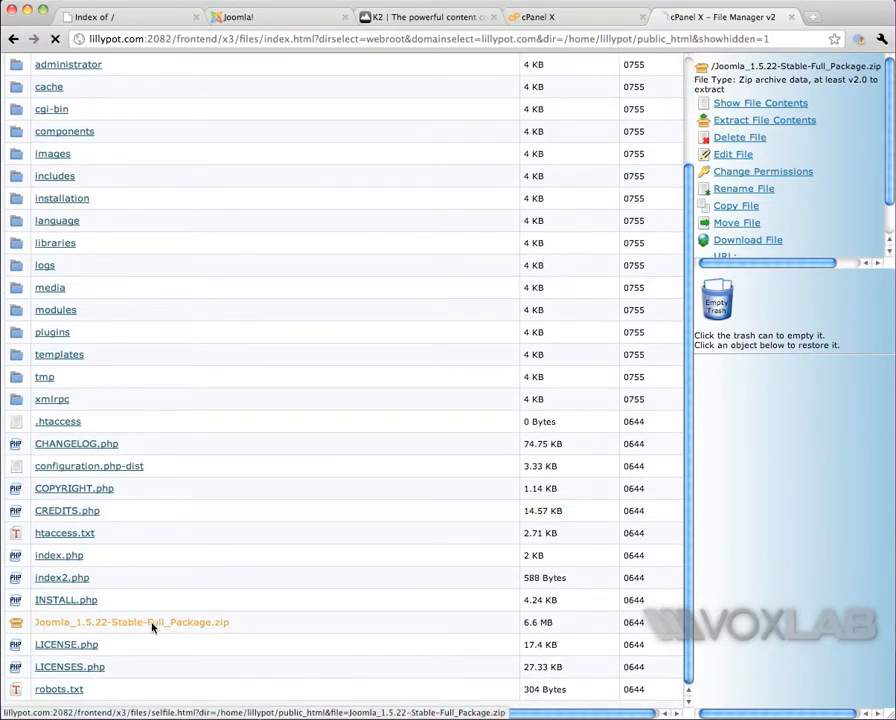
click(740, 138)
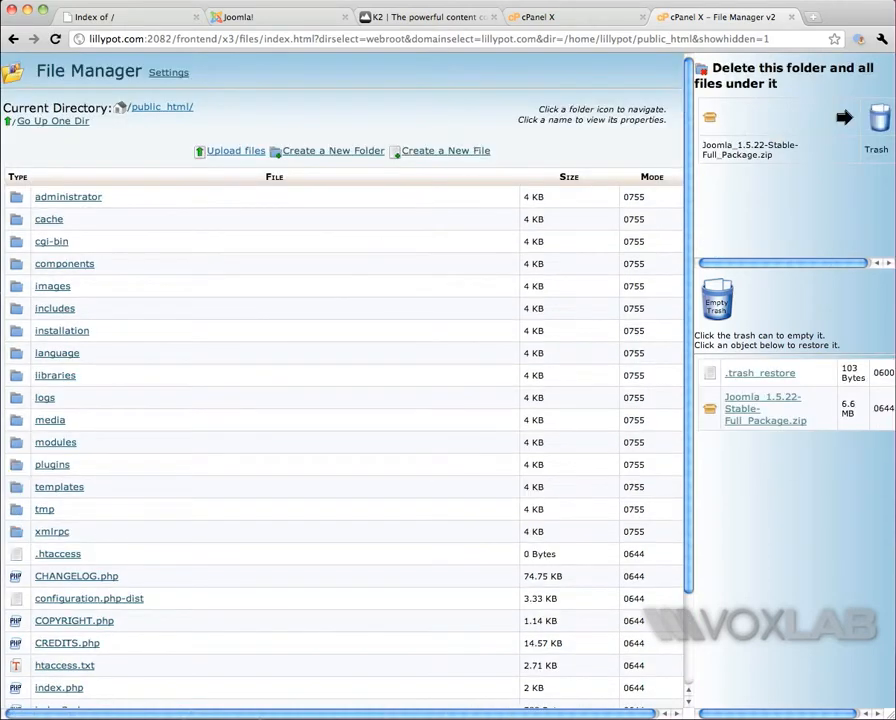
Step: Load lillypot.com again from the Index of / page to start the Joomla web installer
click(128, 21)
click(163, 39)
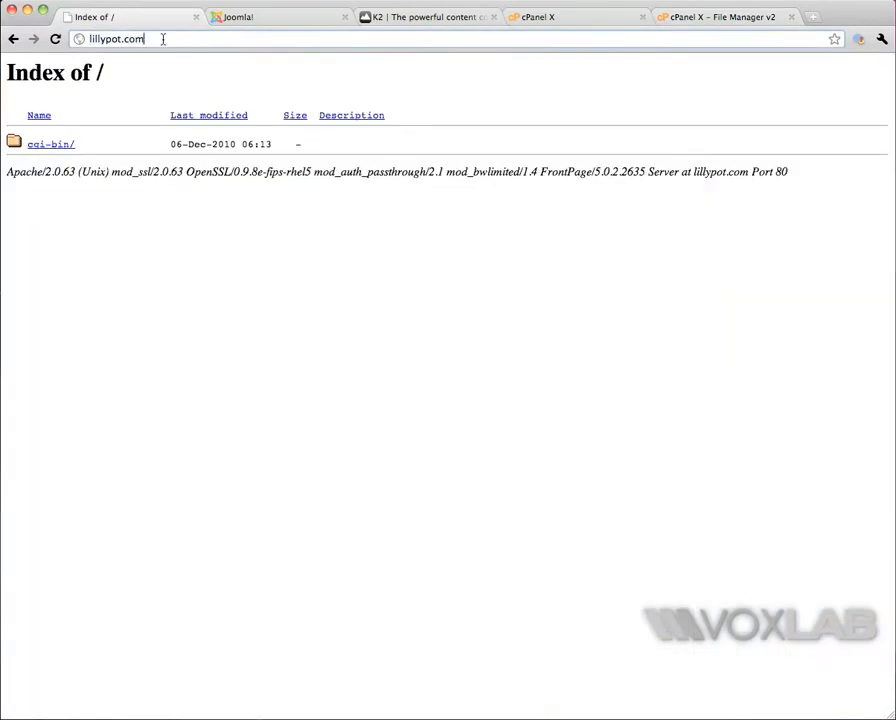
key(Return)
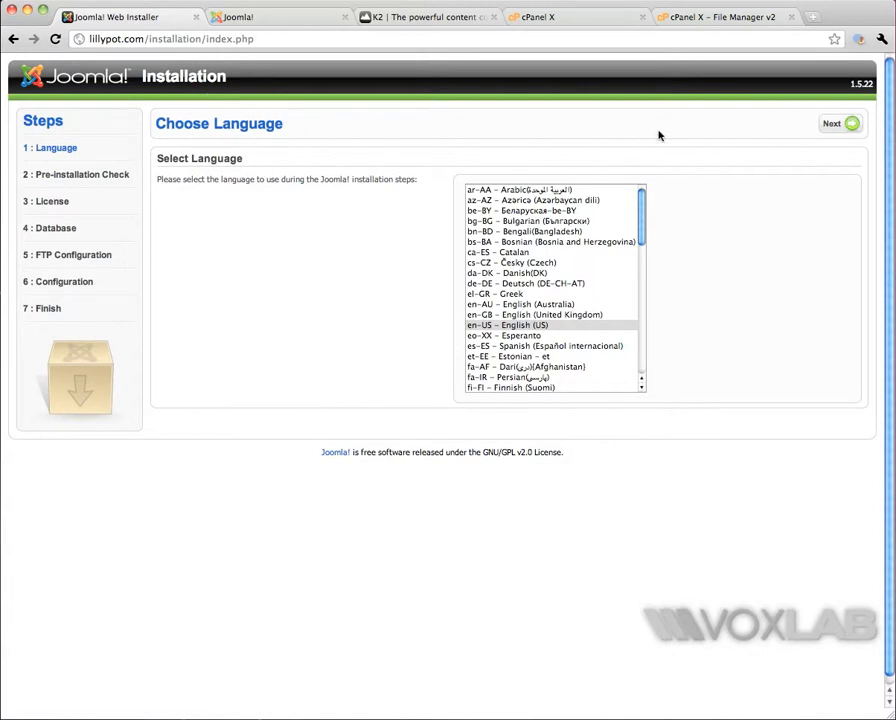
Step: Select en-US - English (US) as the installation language and continue past the pre-installation check towards the database configuration
click(624, 325)
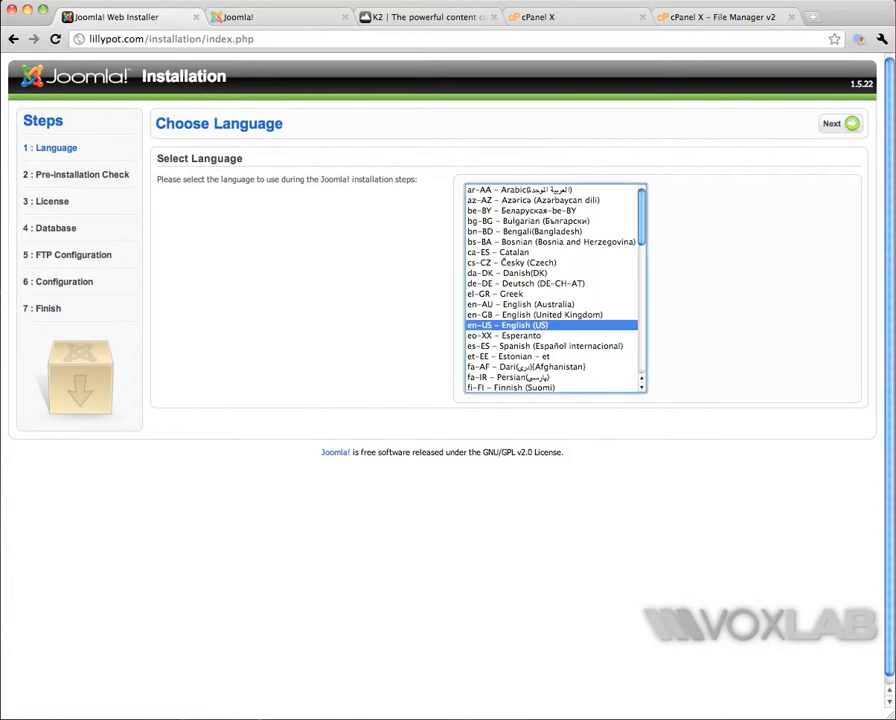
click(831, 124)
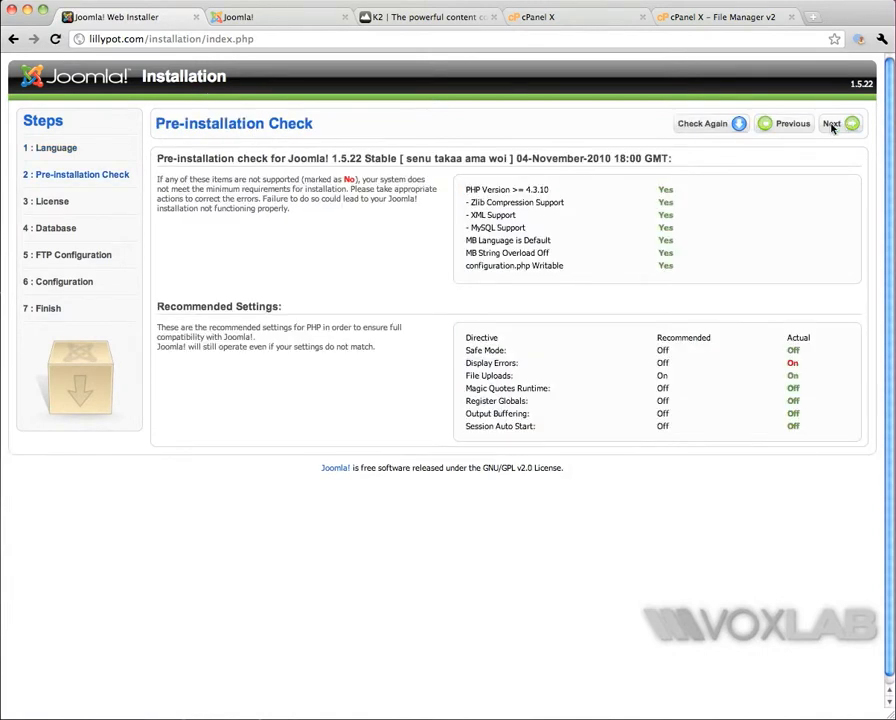
click(838, 124)
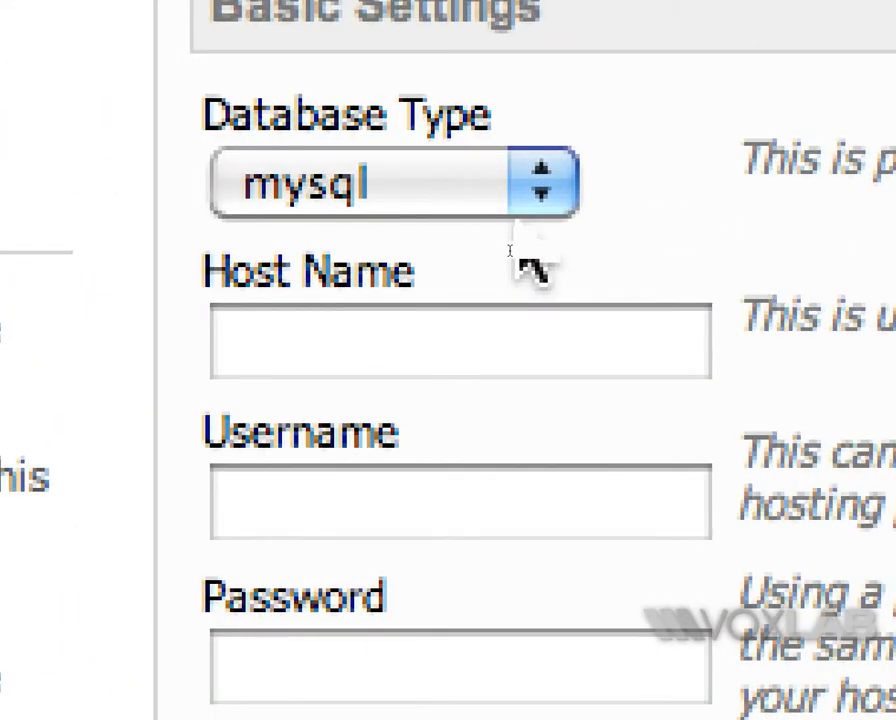
Step: In the MySQL connection settings, set the host name to localhost and the username to lillypot_joomla
click(530, 340)
text(l)
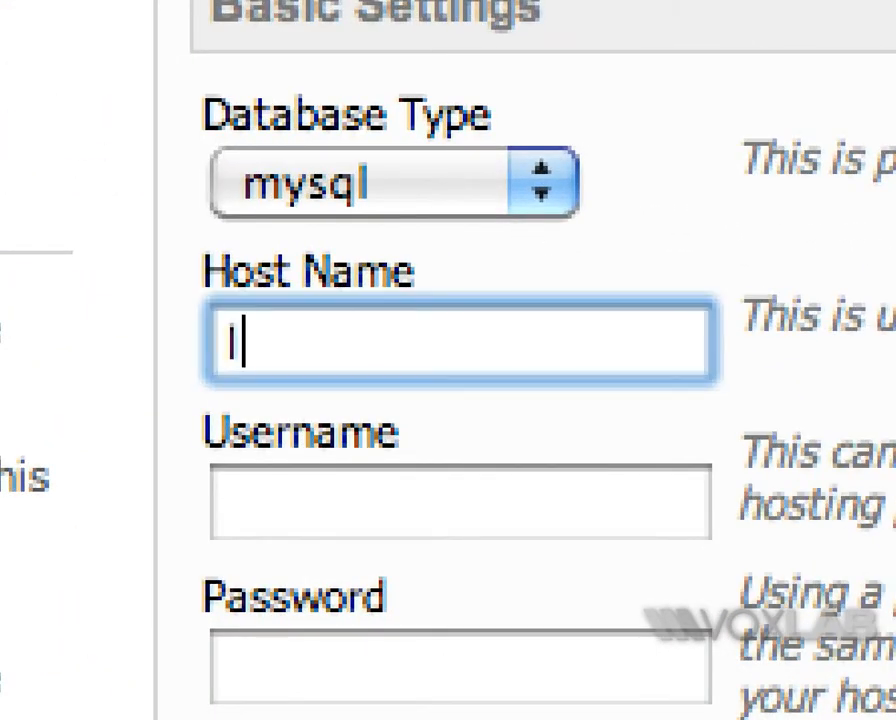
text(ocalhost)
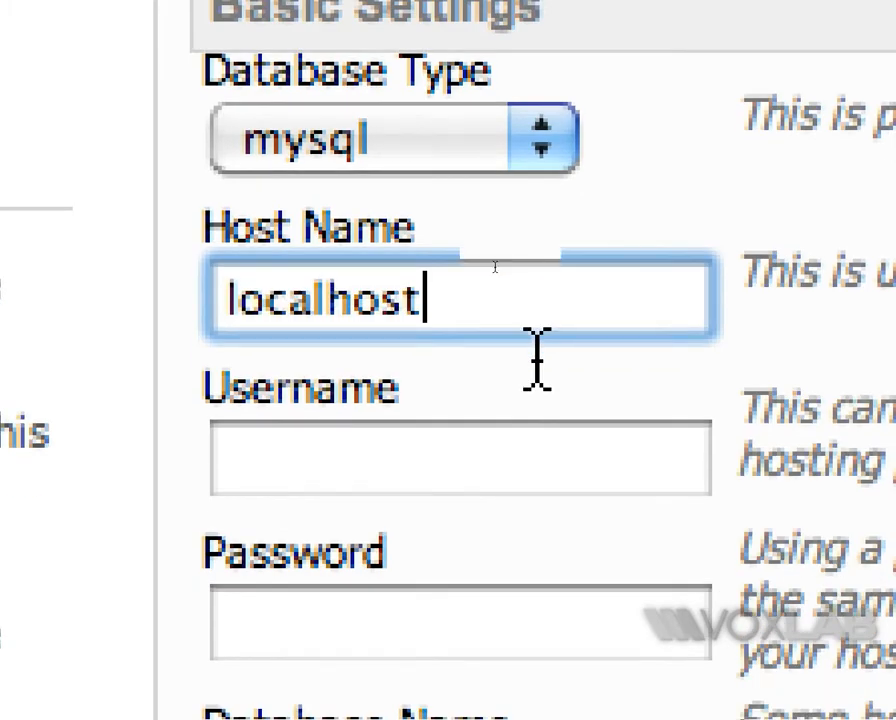
click(374, 443)
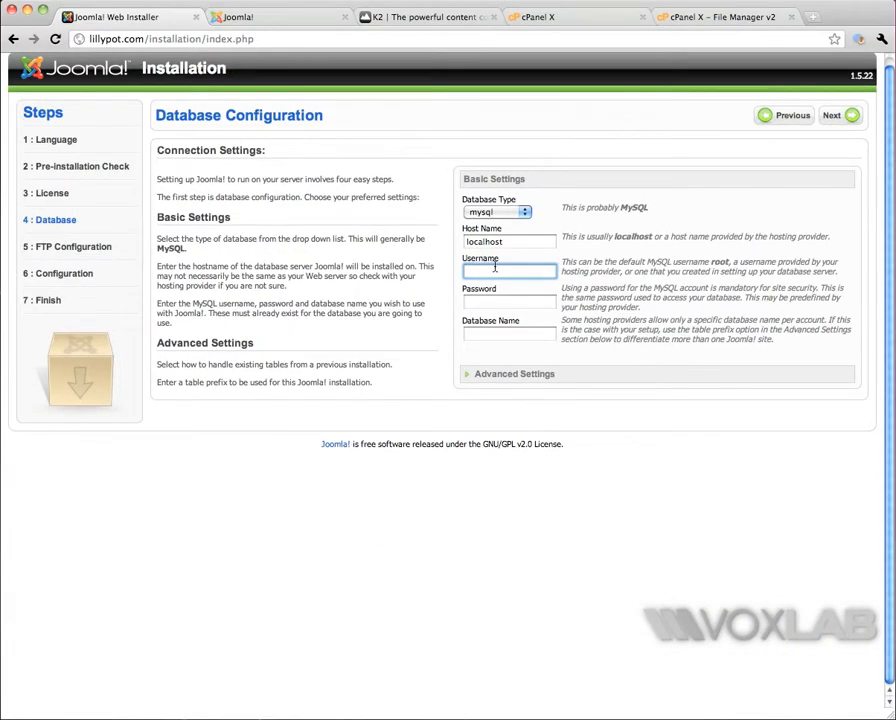
text(lillypot_joomla)
Step: Paste the database user's password, set the database name to lillypot_joomla and continue to the FTP configuration
key(Tab)
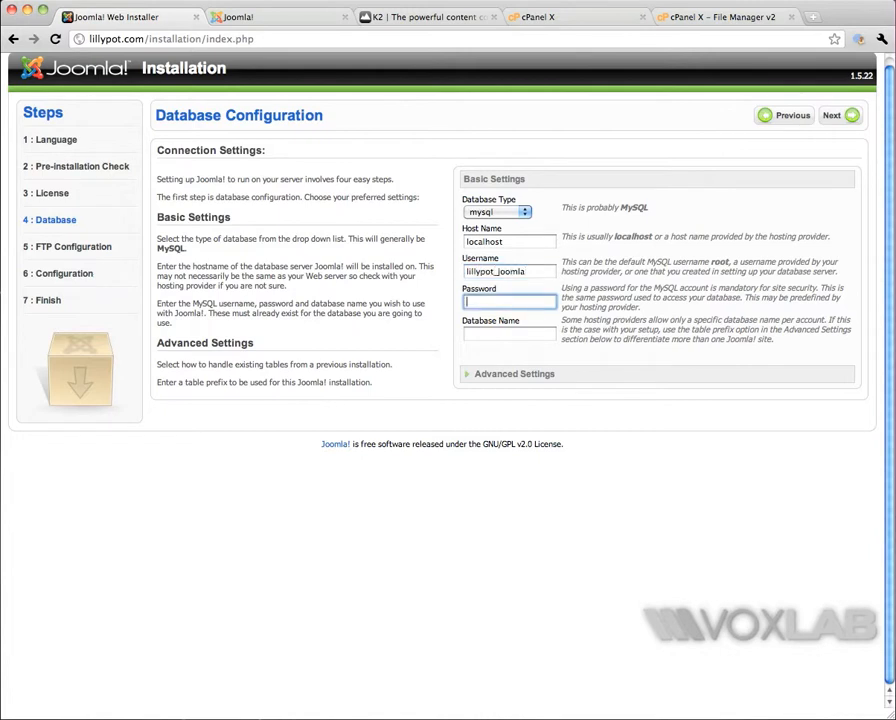
key(super+v)
key(Tab)
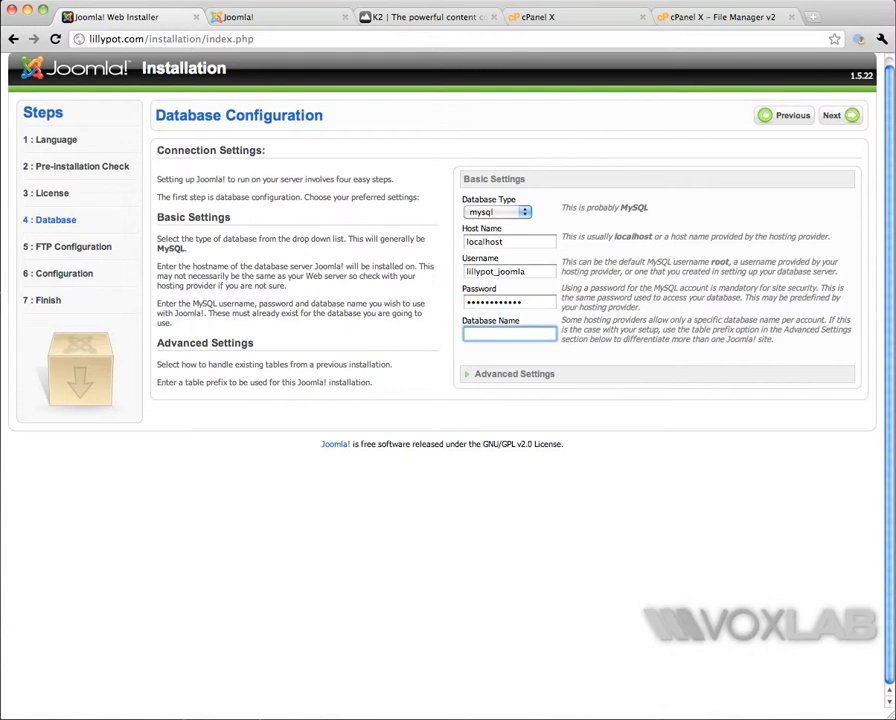
text(lillypot_joomla)
click(836, 119)
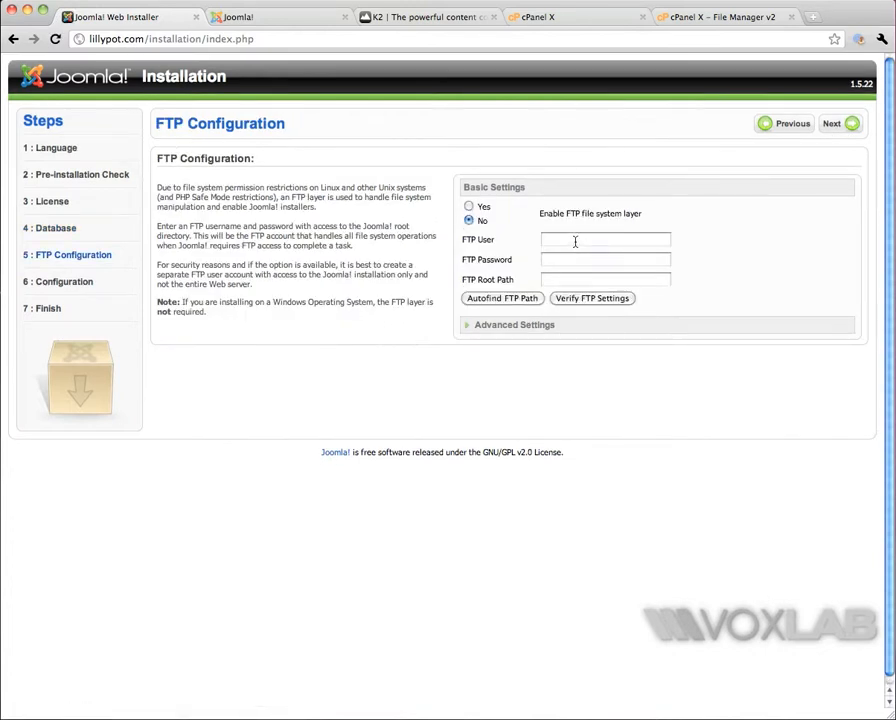
Step: Leave the FTP file system layer disabled and set the site name to Lilly Pot in the main configuration
click(842, 124)
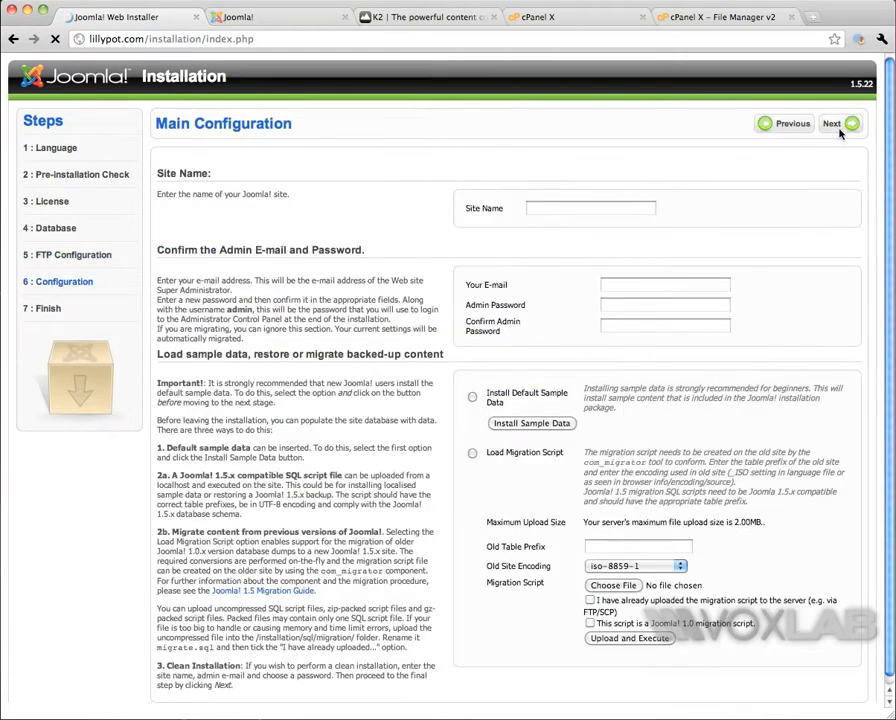
click(553, 207)
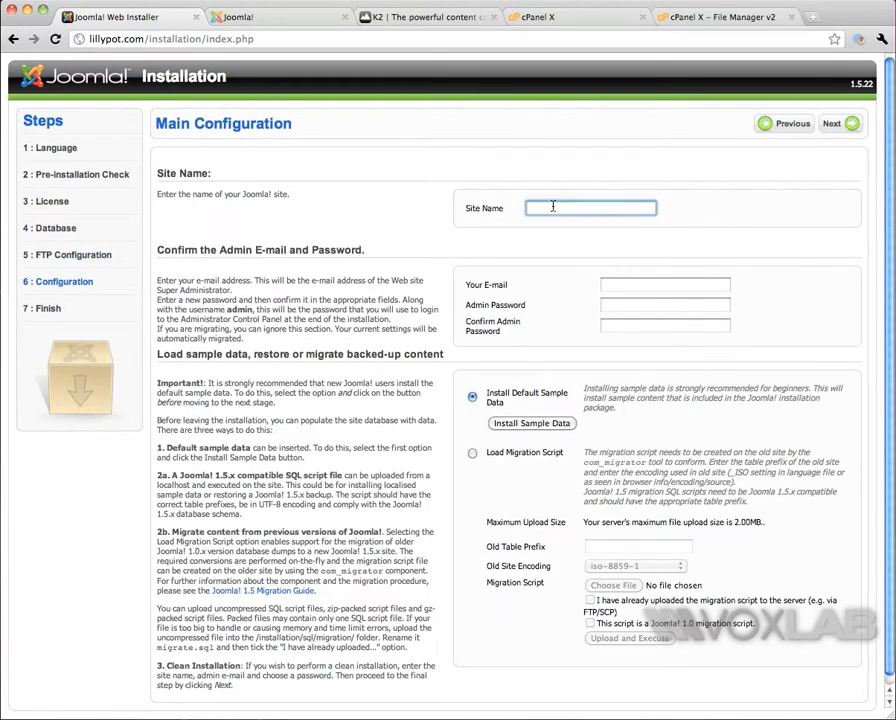
text(Lilly Pot)
Step: Enter the administrator's e-mail, fill in and confirm the admin password, and complete the installation without sample data
scroll(592, 230, down, 1)
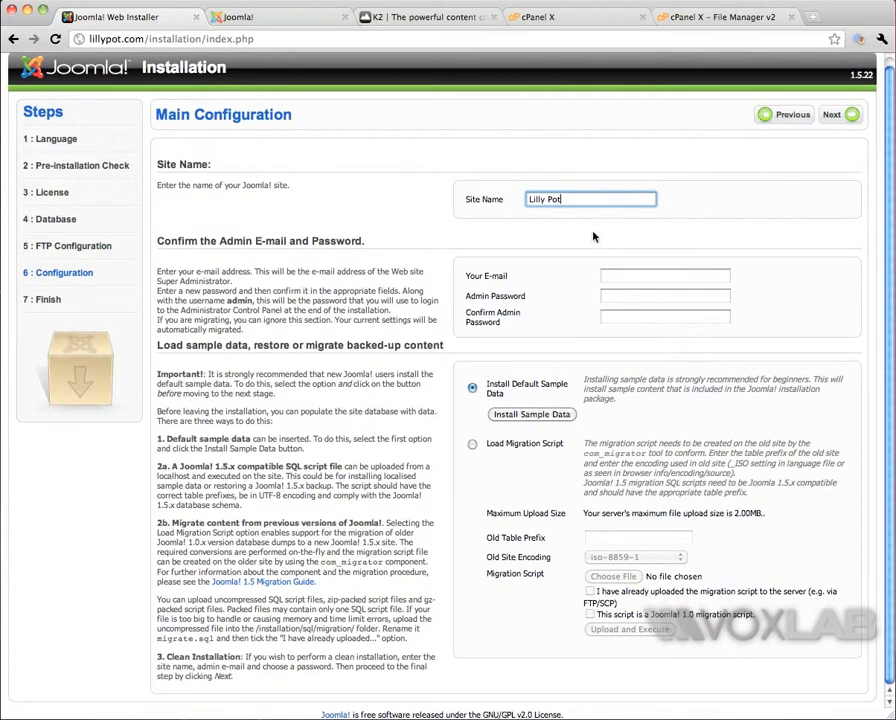
click(608, 275)
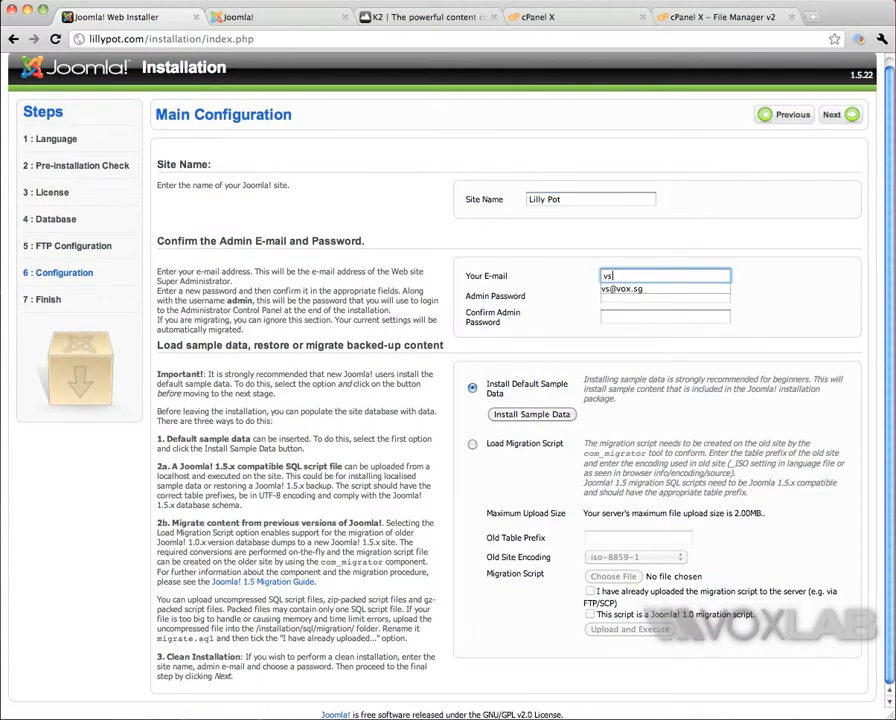
key(Tab)
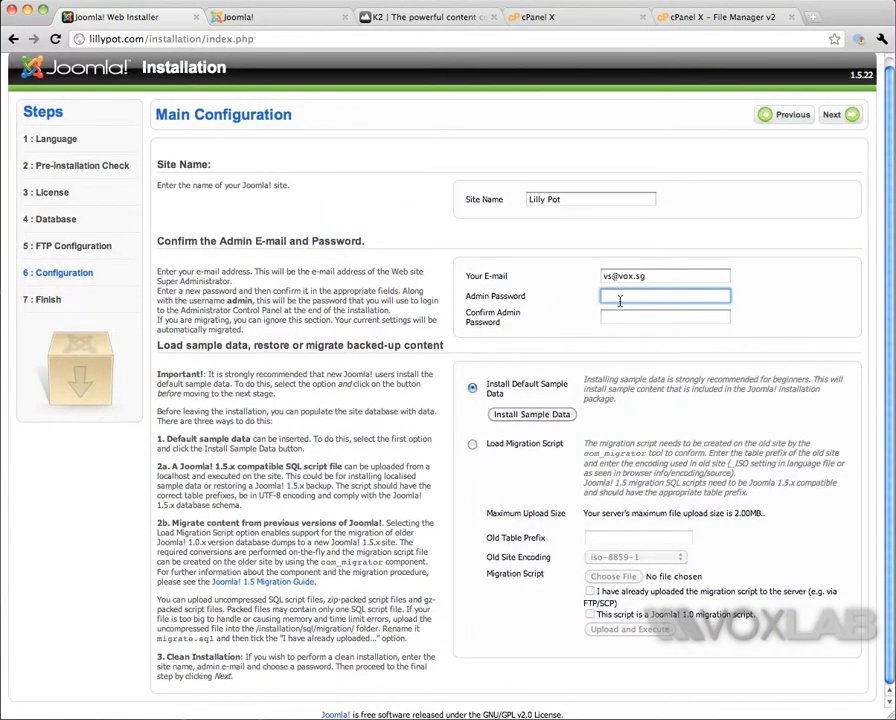
text(••••••••••)
key(Tab)
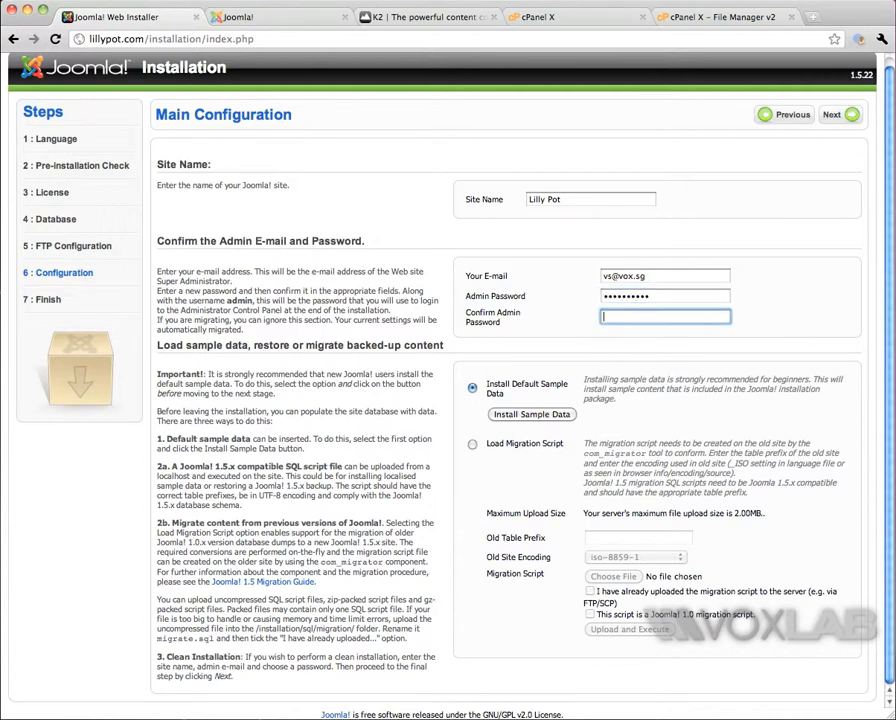
text(••••••••••)
click(834, 115)
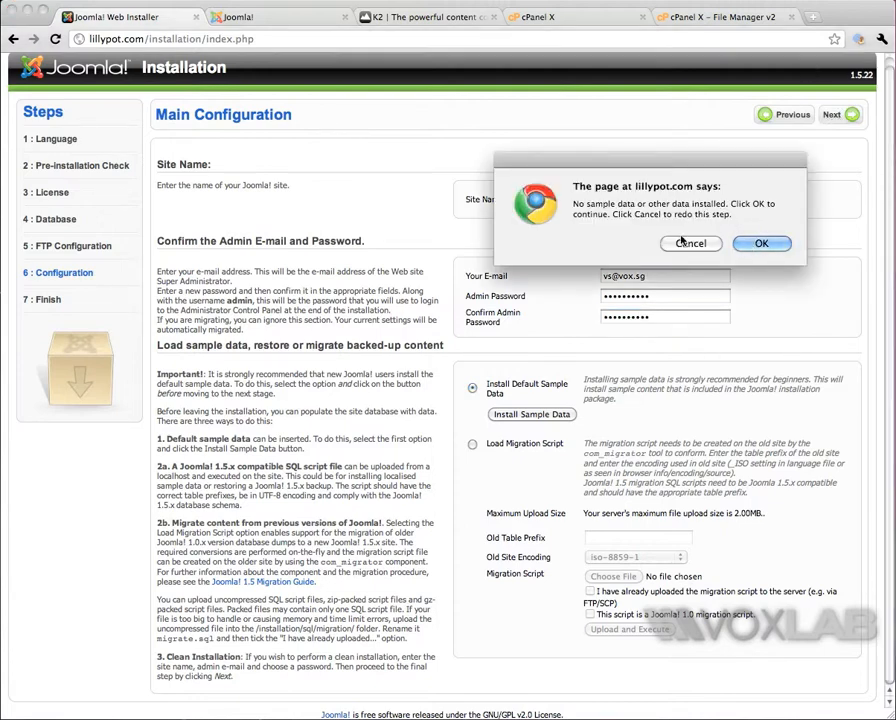
click(756, 245)
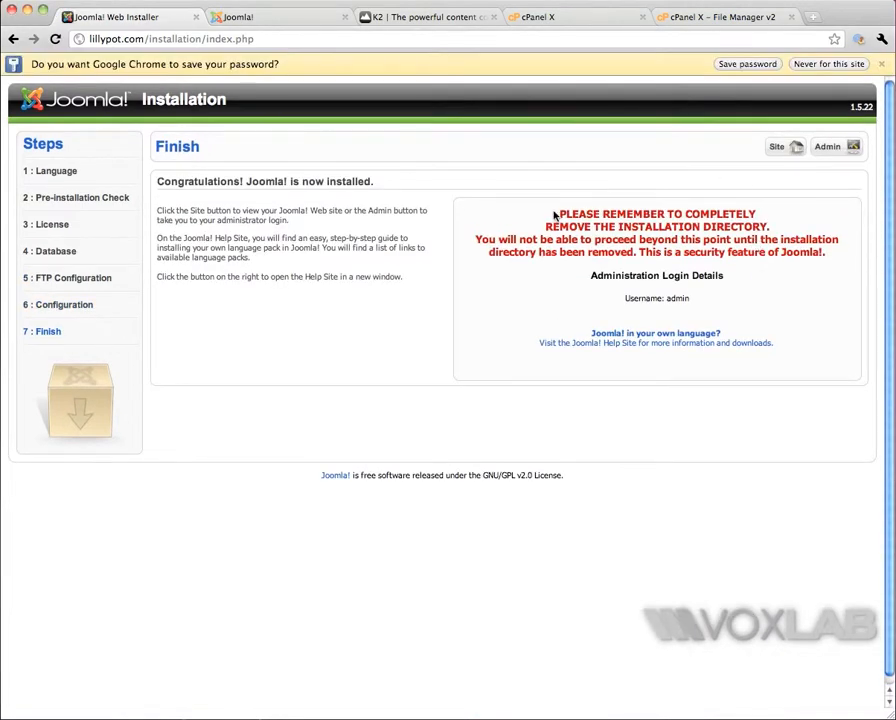
Step: Highlight the reminder about removing the installation directory, and delete the installation folder from public_html in File Manager
drag(556, 213, 778, 227)
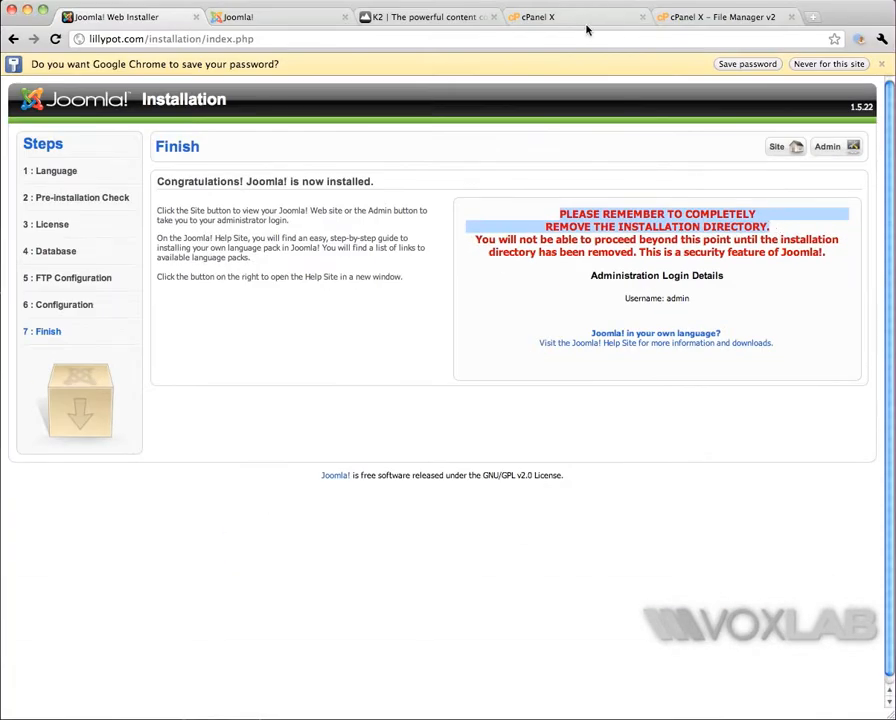
click(586, 16)
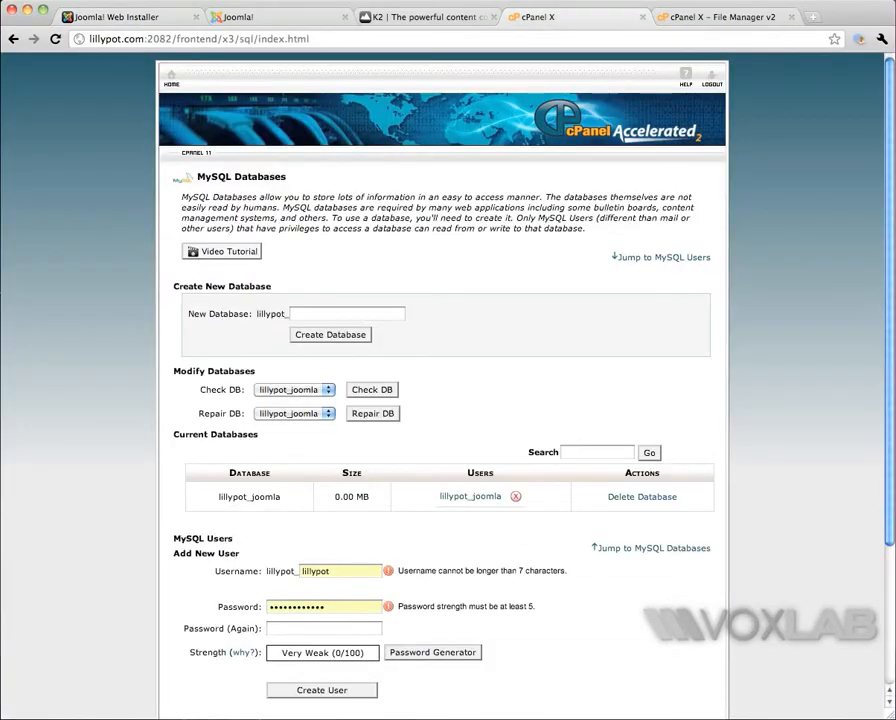
click(720, 16)
scroll(197, 227, down, 1)
scroll(197, 227, down, 3)
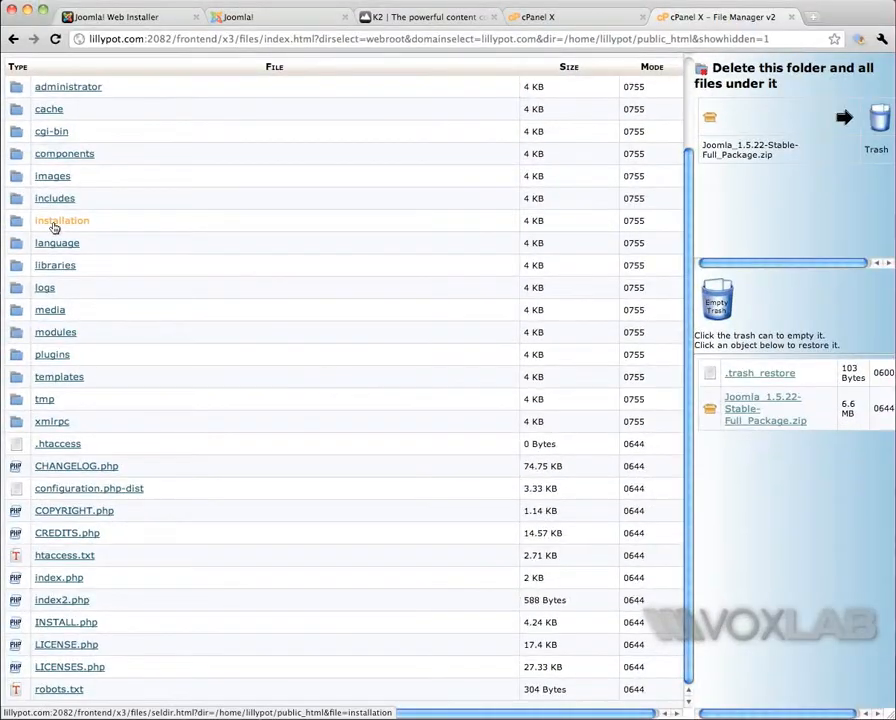
click(54, 226)
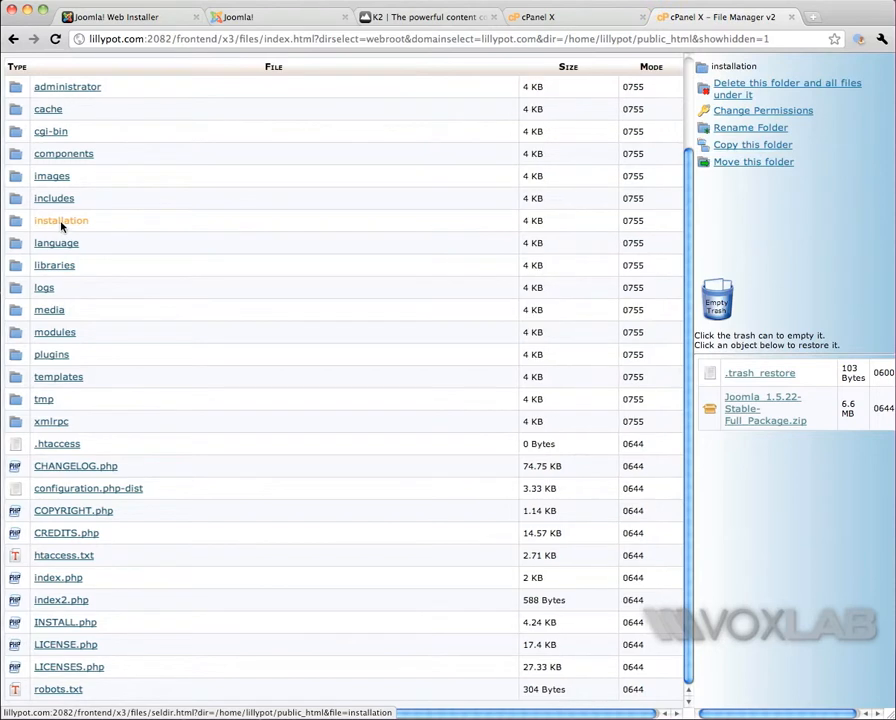
click(747, 89)
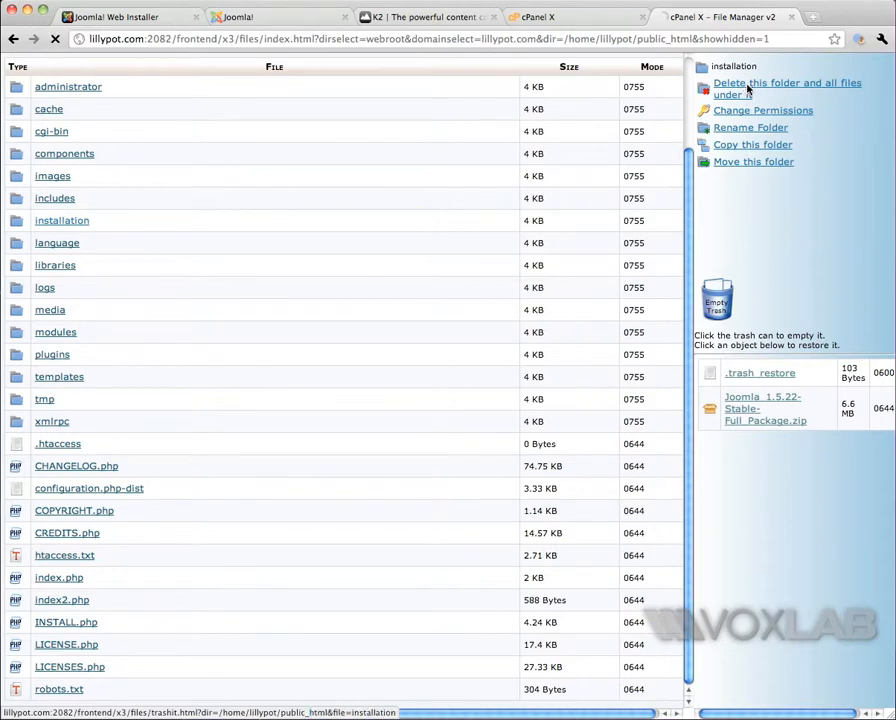
Step: Open the new site's front page from the installer's Finish page and go to its administrator login at lillypot.com/administrator
click(112, 17)
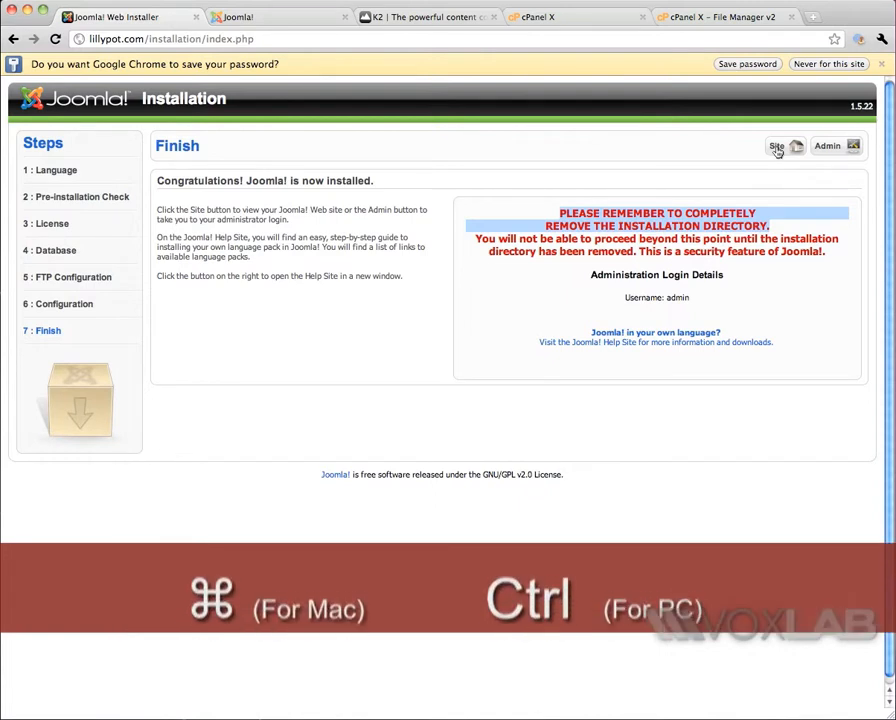
click(777, 147)
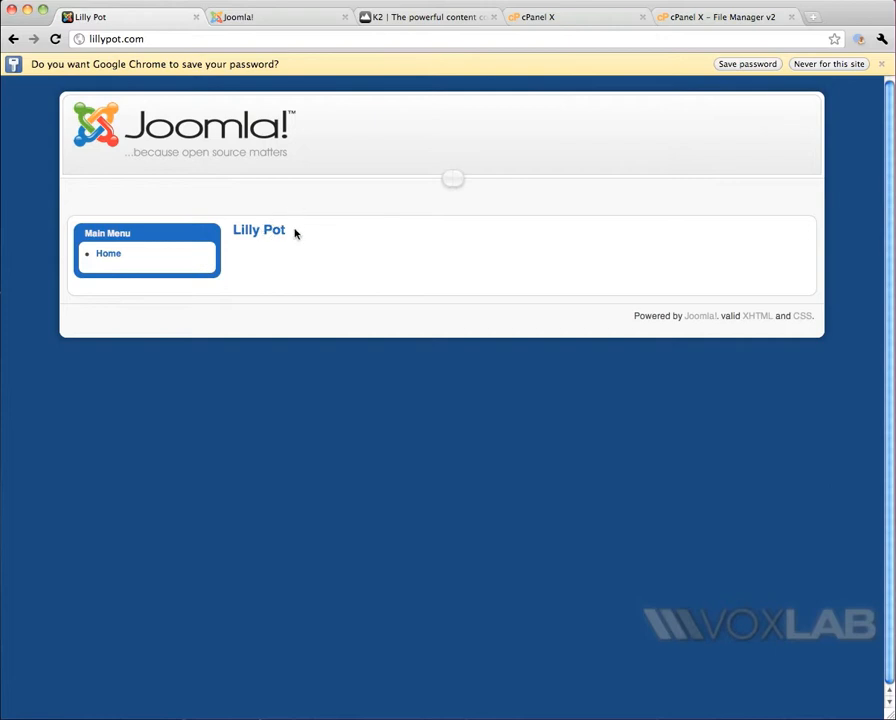
click(204, 43)
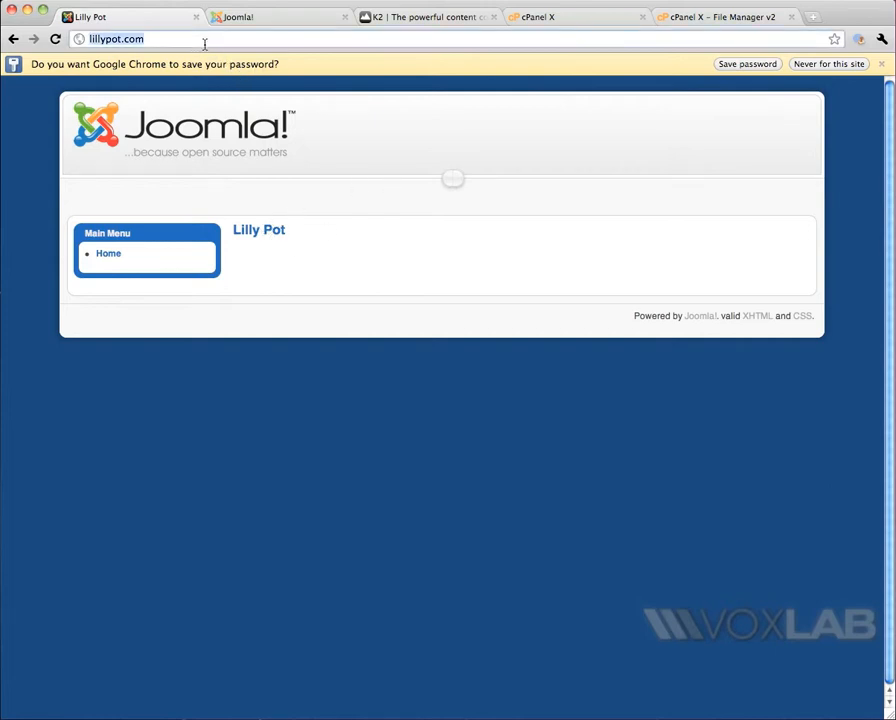
click(207, 41)
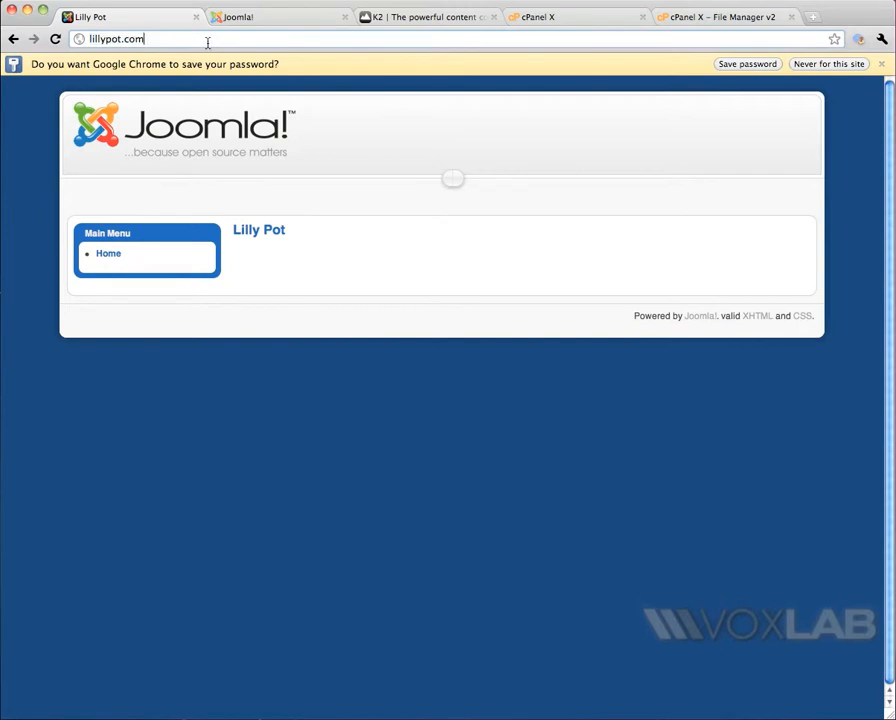
text(/administ)
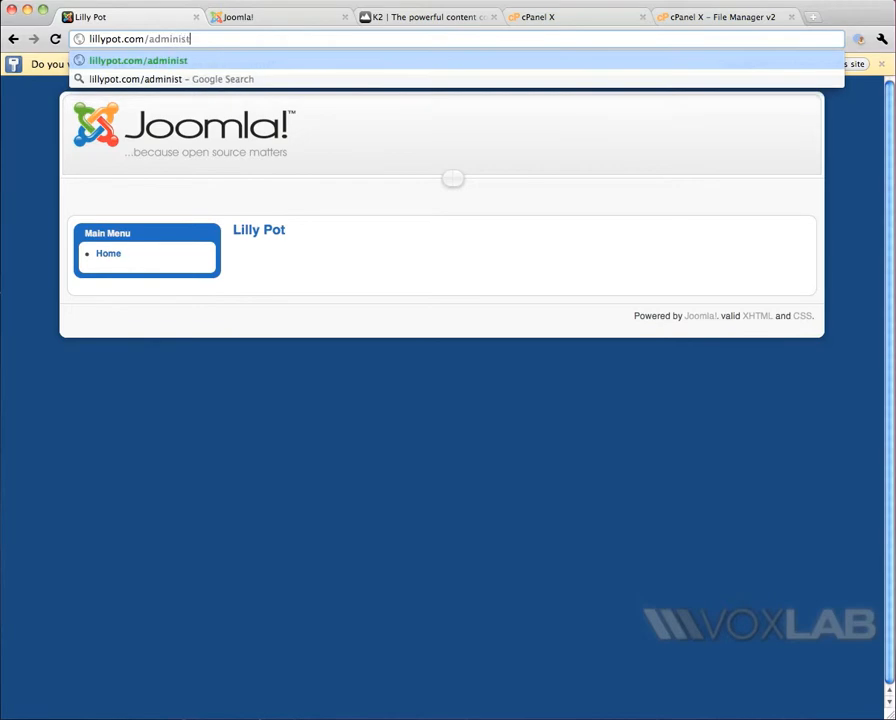
text(rator)
key(Return)
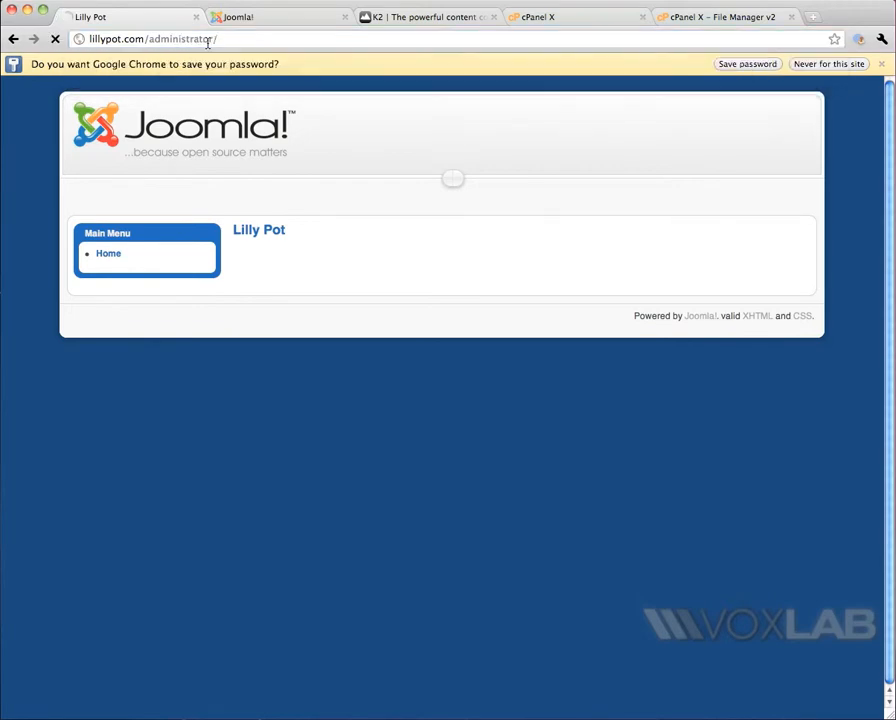
Step: Log in to the Joomla administrator back end with username admin and the account password
click(517, 194)
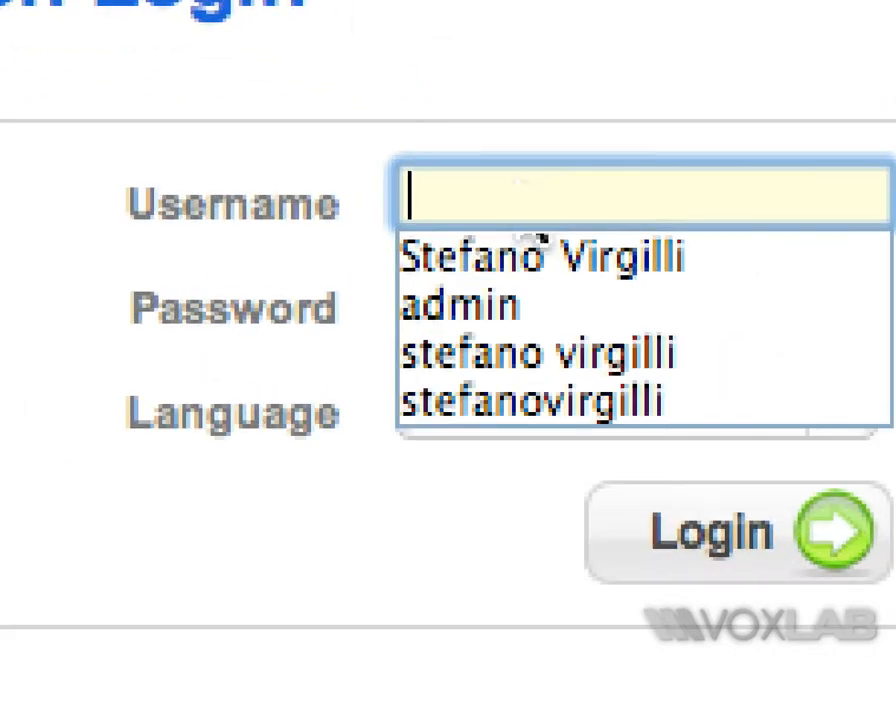
text(admin)
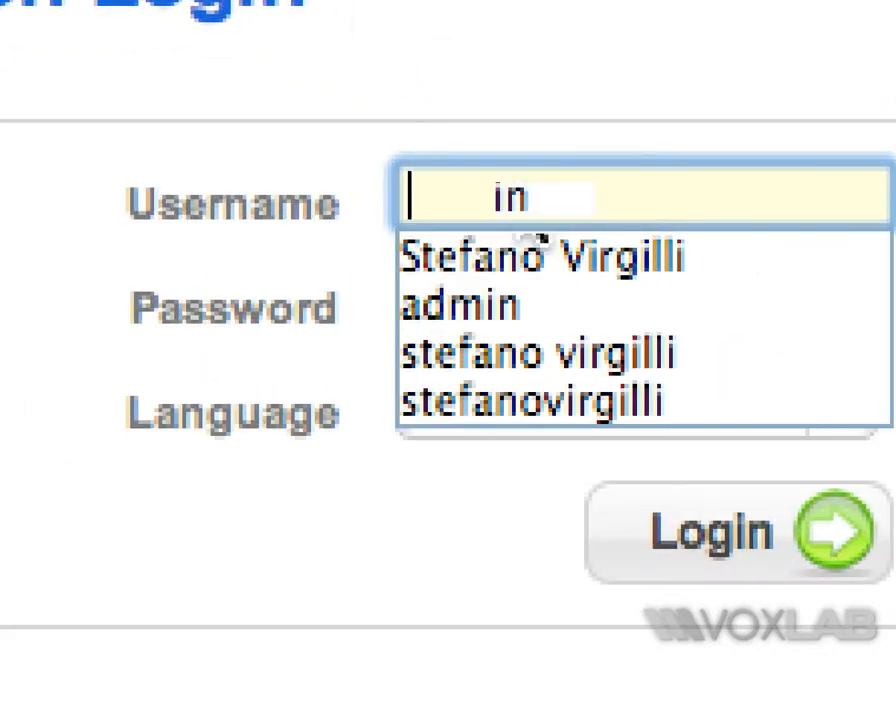
key(Tab)
key(Return)
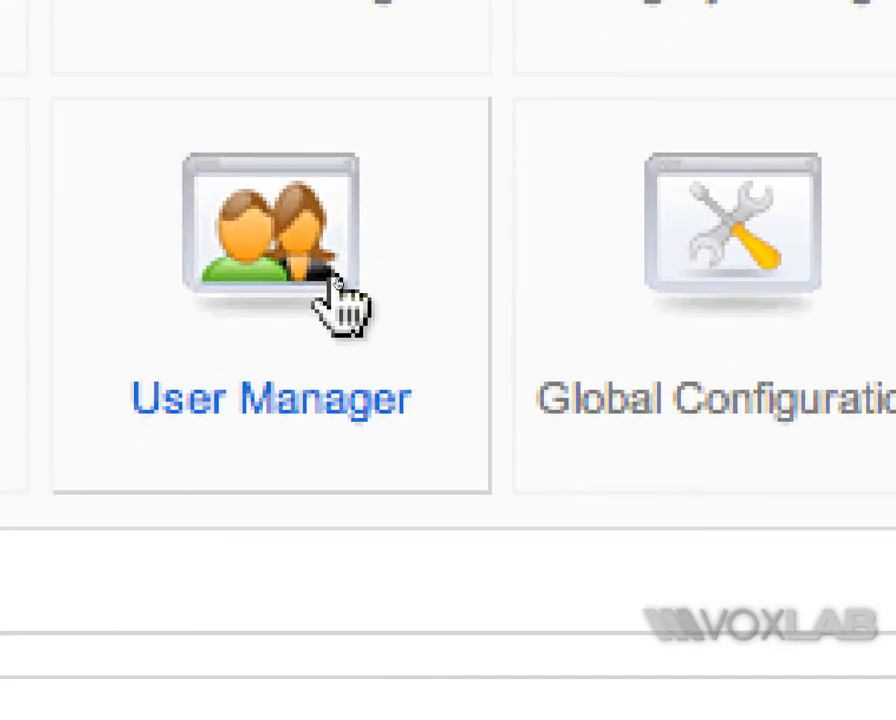
Step: Open the Administrator account in User Manager and replace its name with the administrator's full name
click(335, 285)
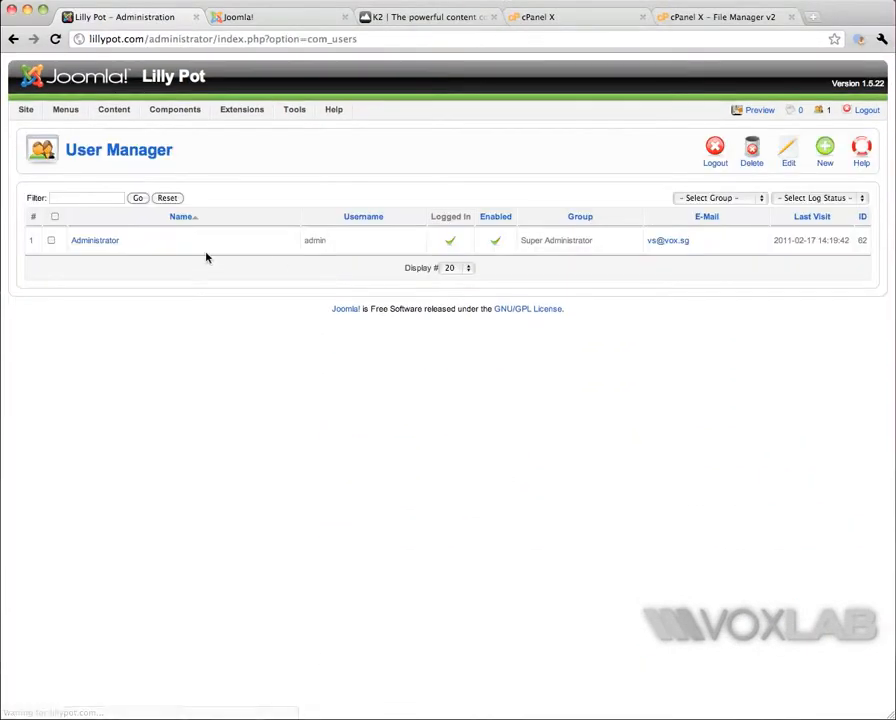
click(106, 244)
click(213, 212)
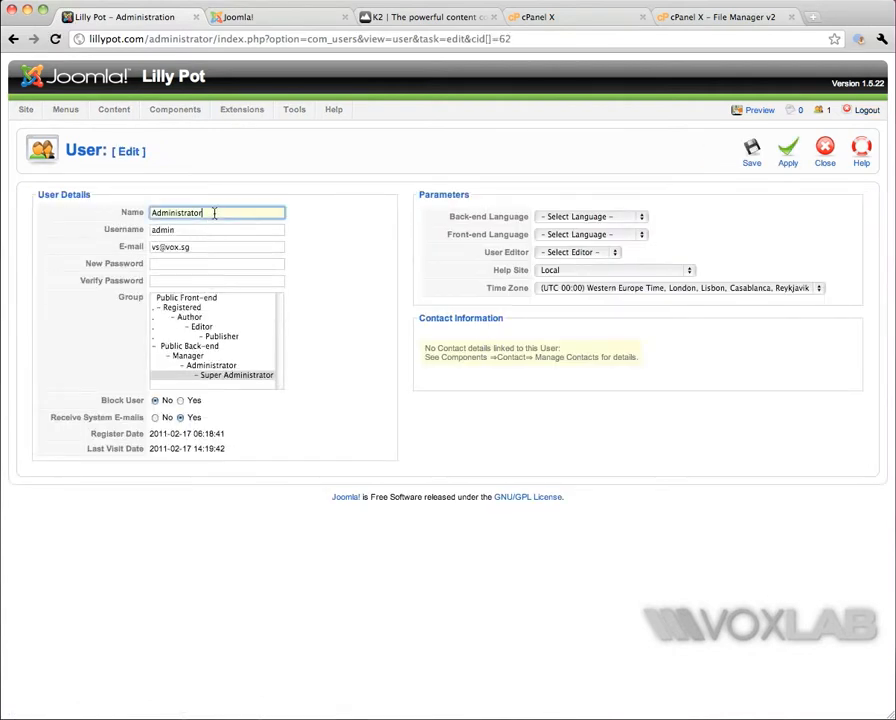
double_click(213, 212)
Step: Set the account's username to the same full name and save the user
key(Tab)
key(shift+Tab)
key(ctrl+c)
key(Tab)
key(ctrl+v)
key(Tab)
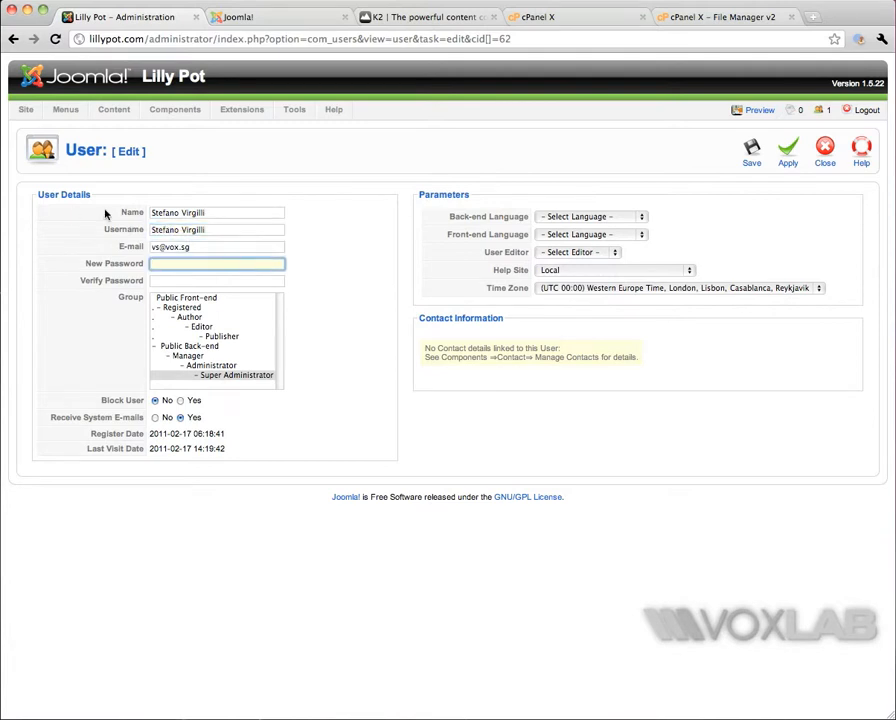
click(752, 152)
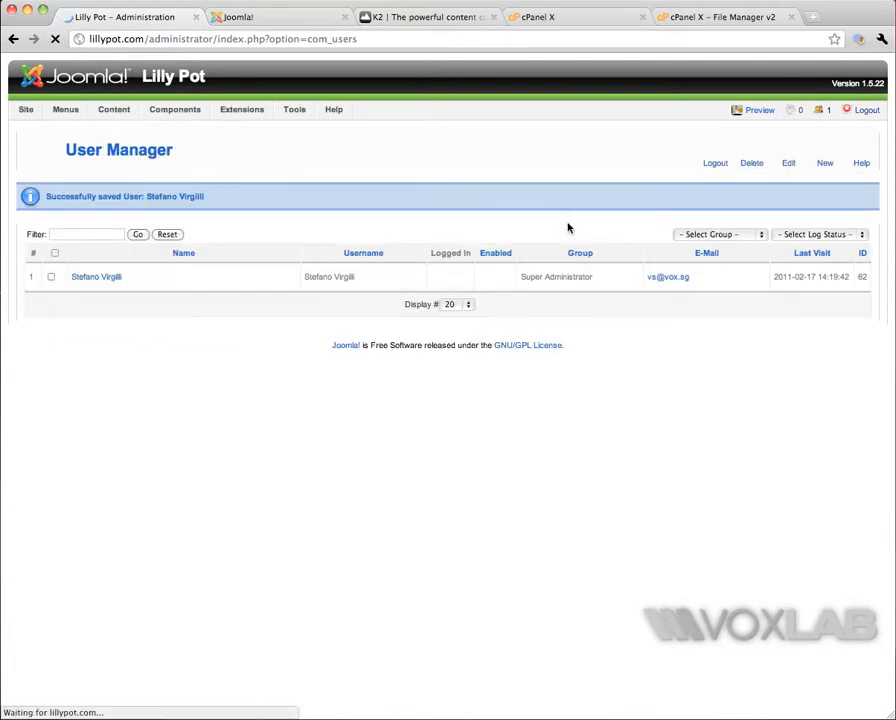
Step: Upload and install the K2_v2.4.1.zip package from the Desktop through the Extension Manager
mouse_move(292, 110)
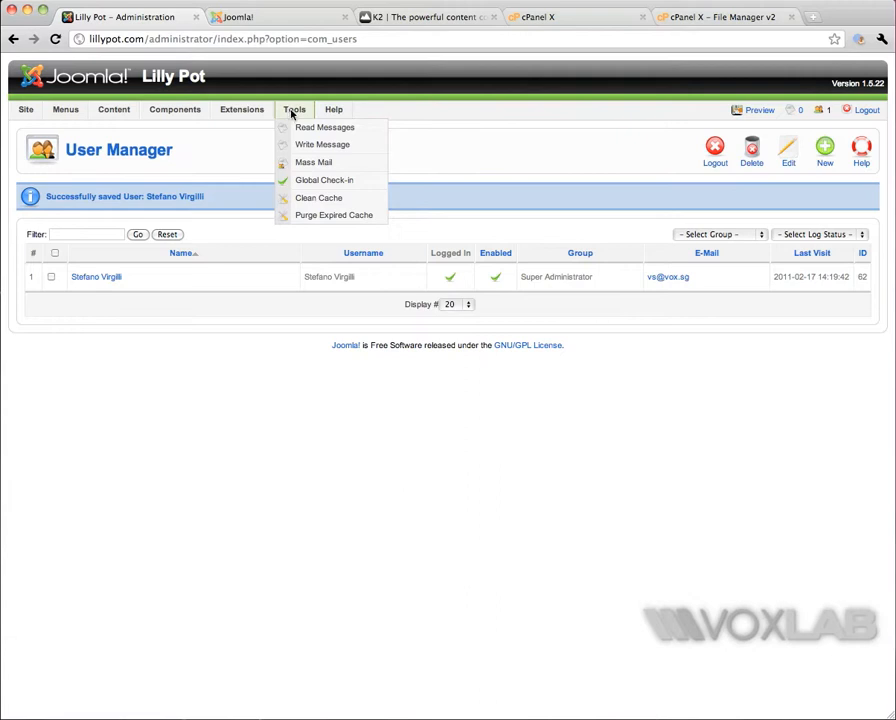
mouse_move(262, 115)
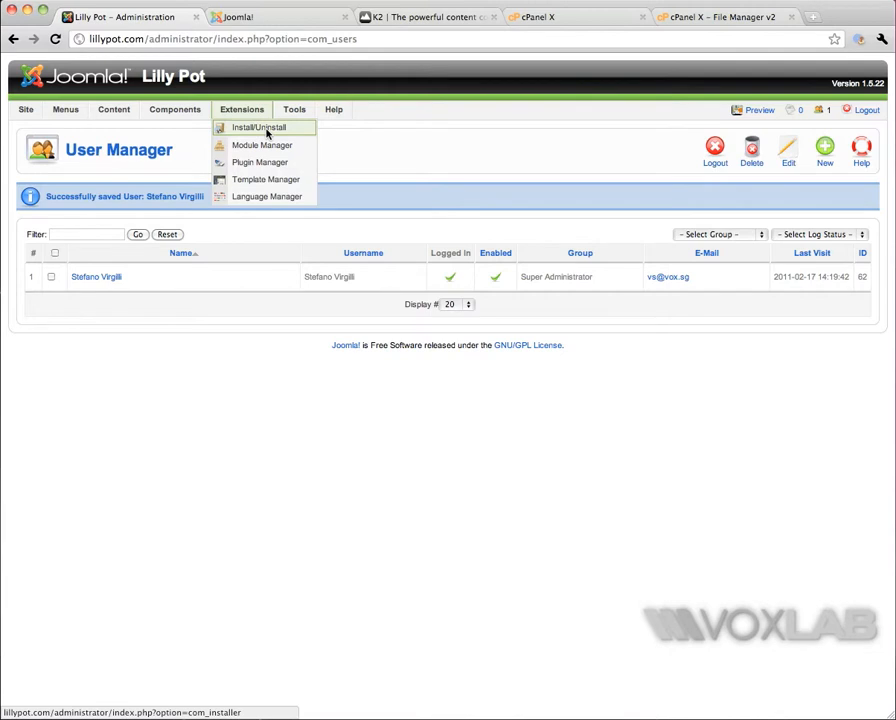
click(267, 132)
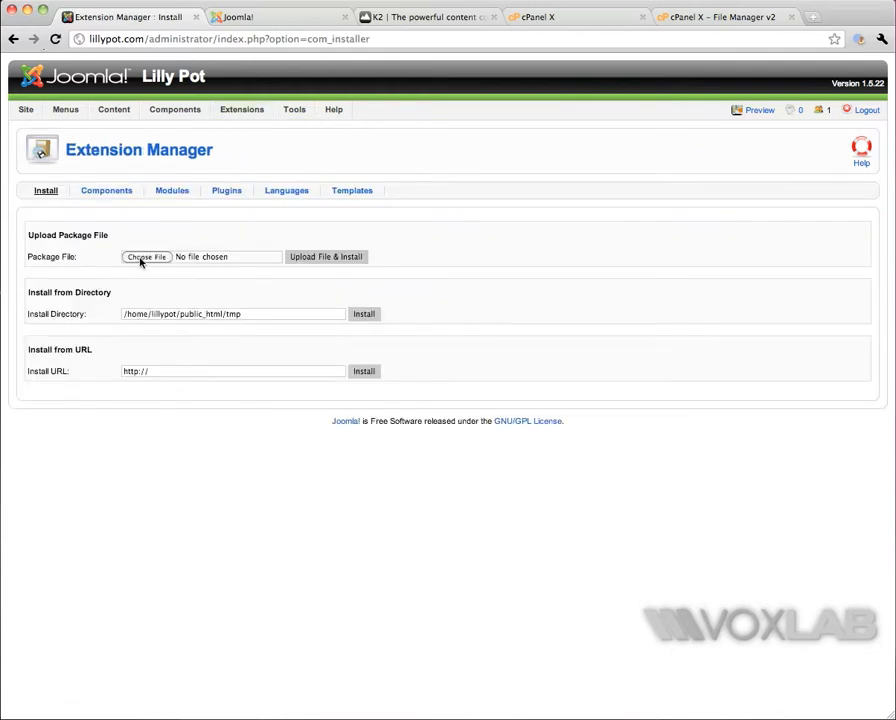
click(144, 257)
click(160, 105)
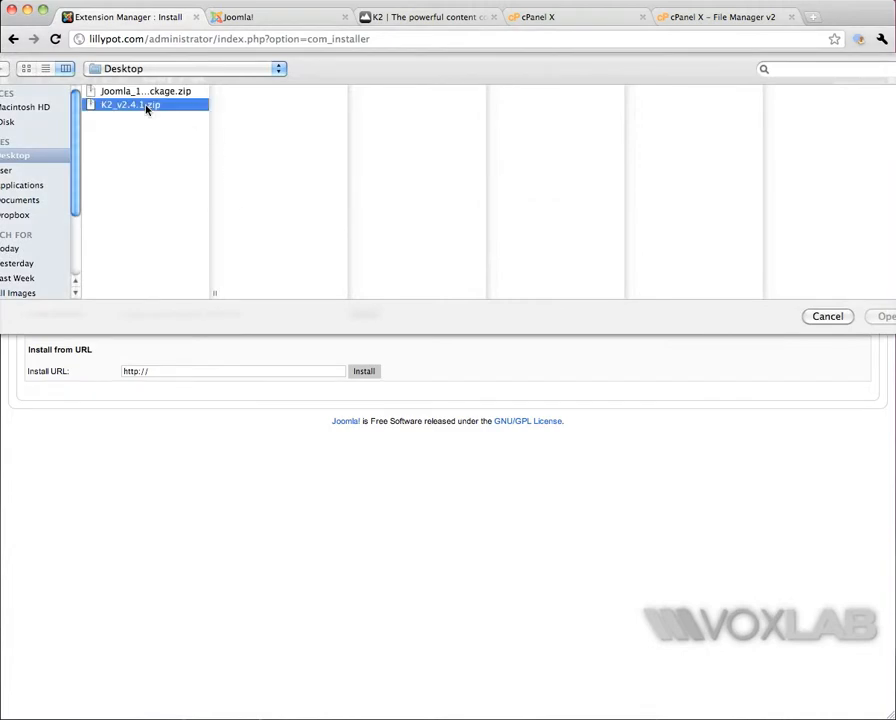
click(876, 318)
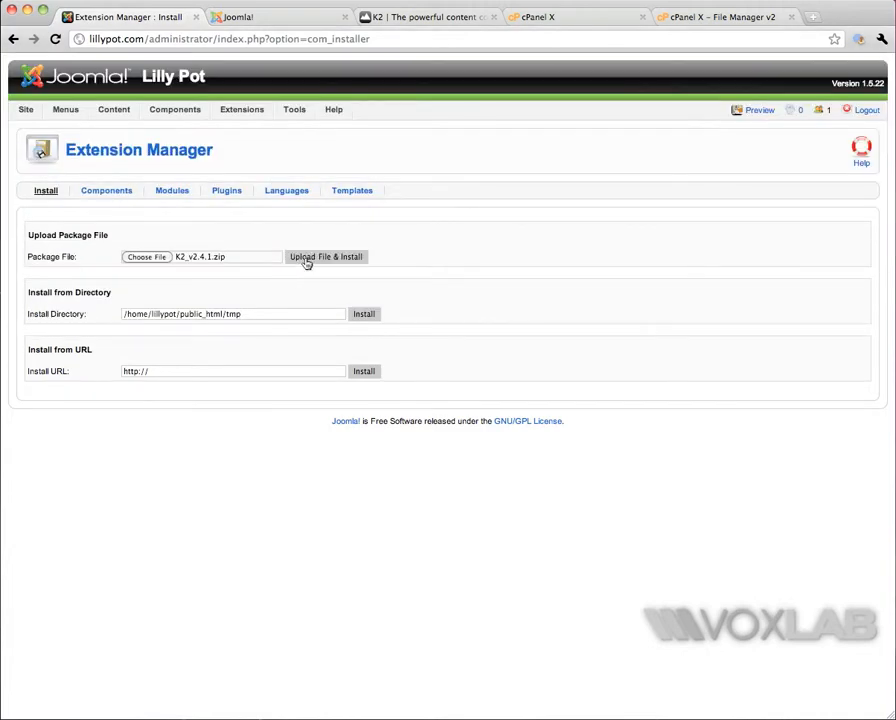
click(306, 259)
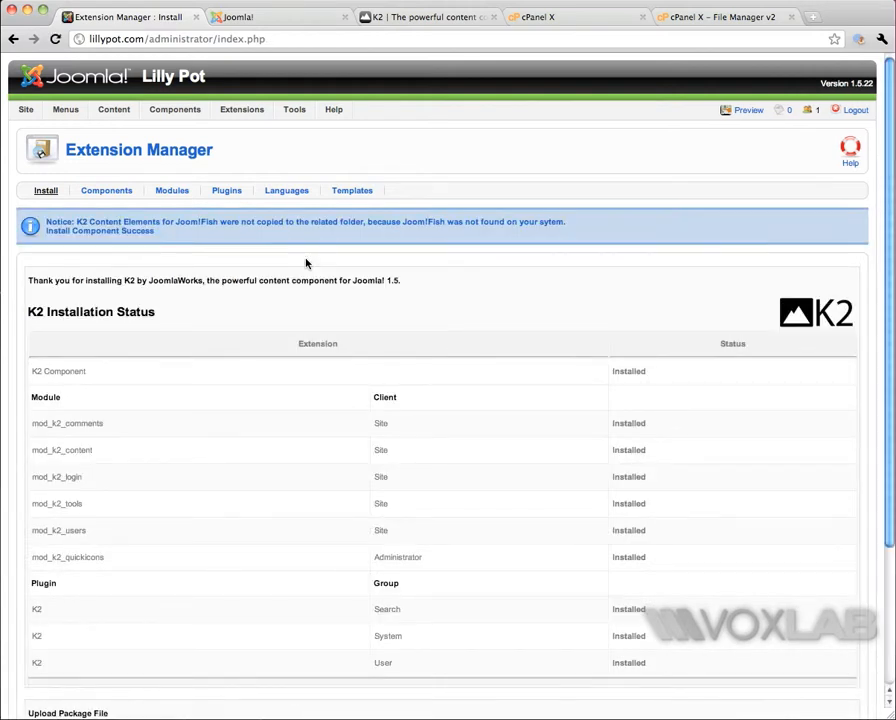
Step: Show the K2 website at getk2.org, return to the Extension Manager, and open the lillypot.com front page in a new tab
click(394, 20)
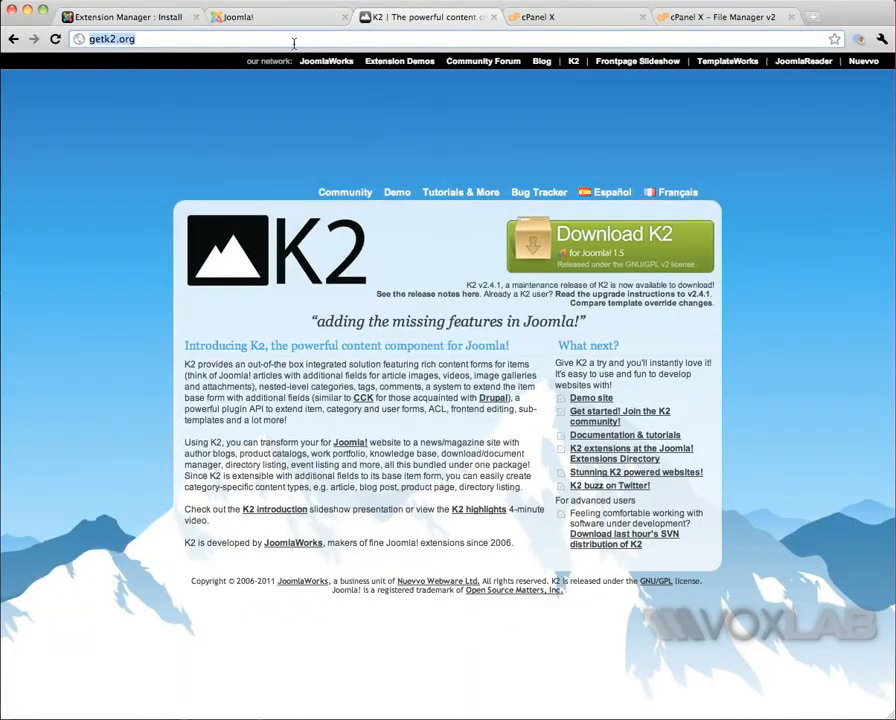
click(122, 16)
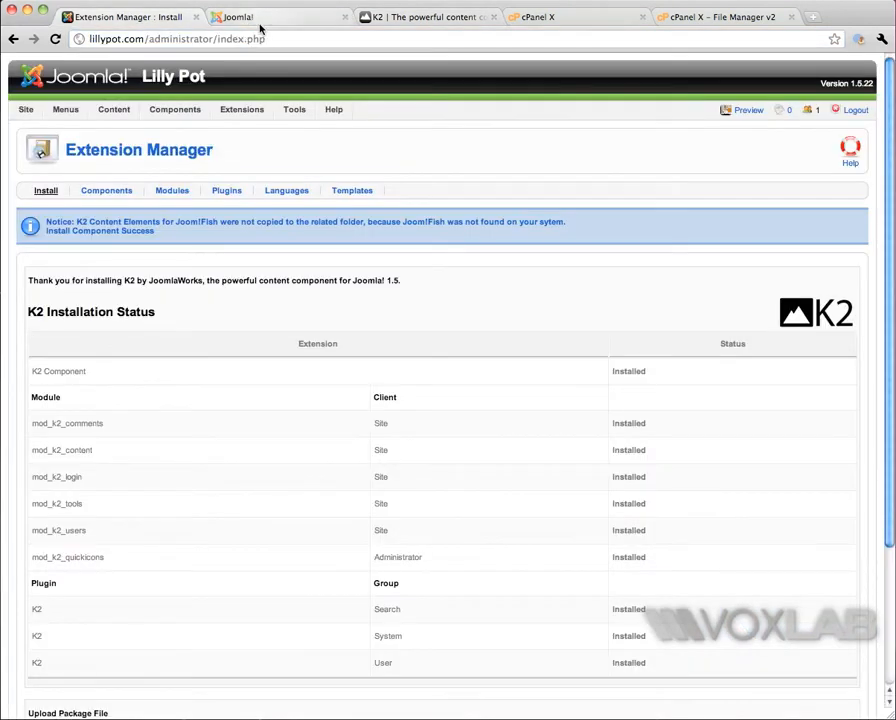
key(super+t)
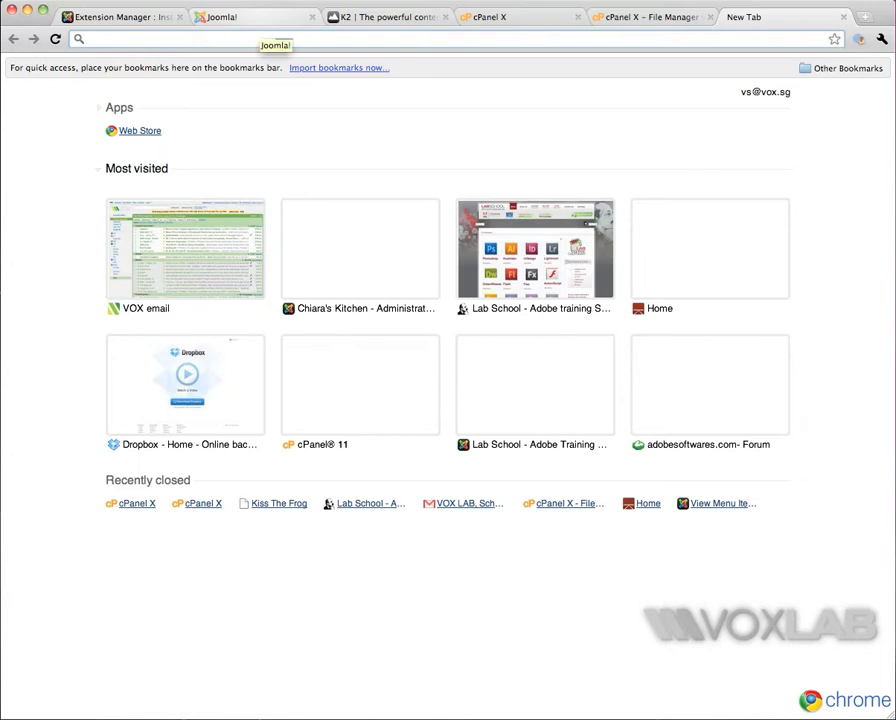
text(lillypot.com)
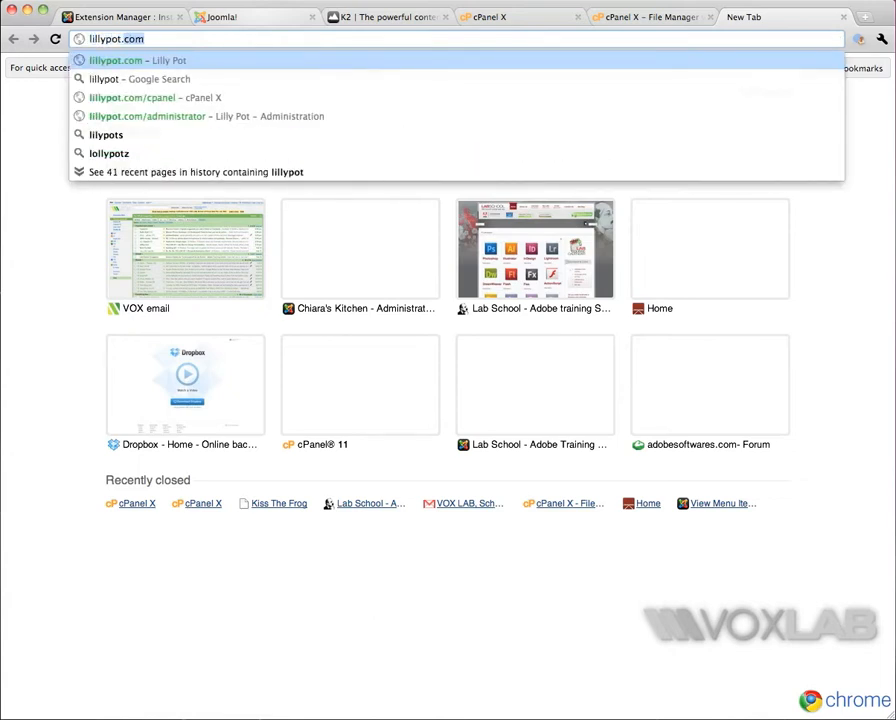
key(Return)
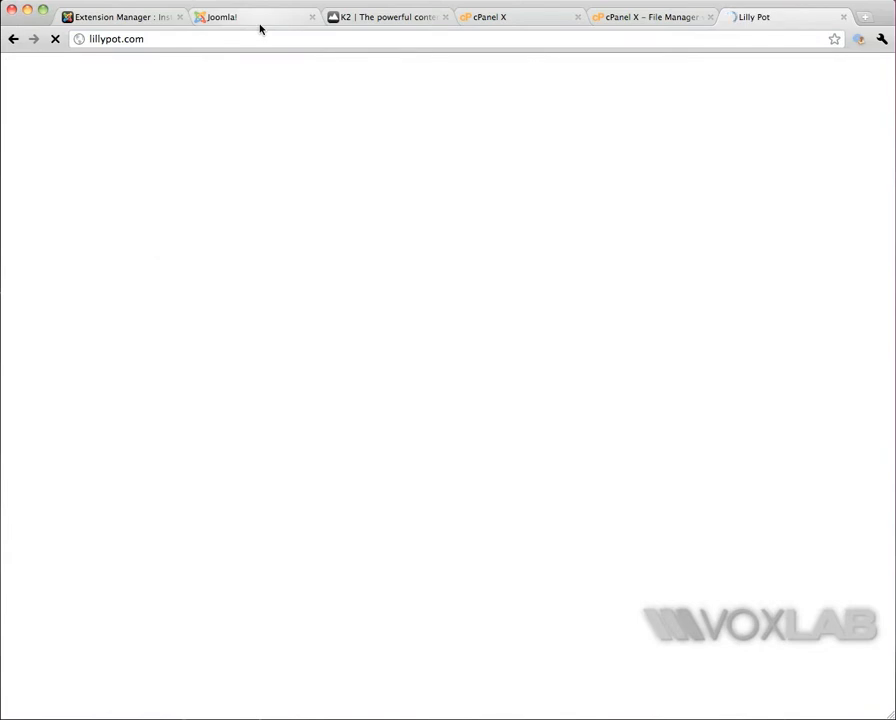